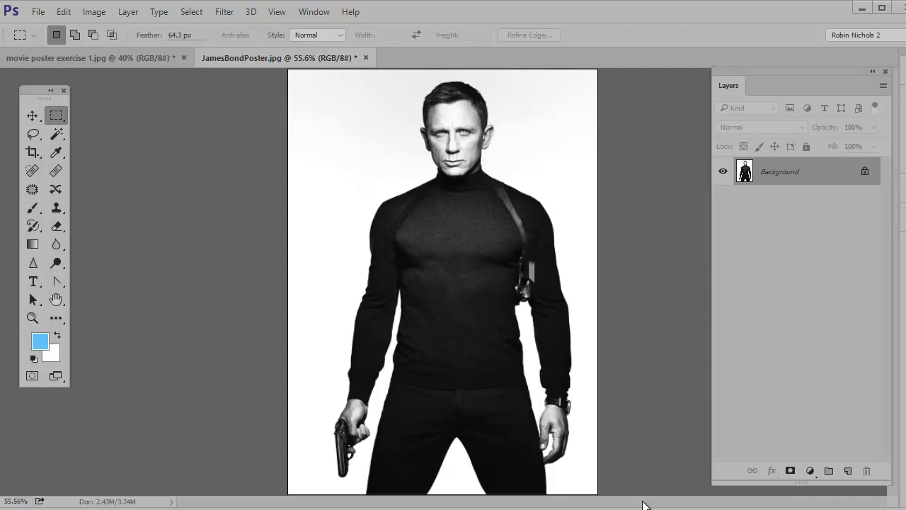
# Compare the gun-barrel poster with JamesBondPoster.jpg, and examine the man's face up close in JamesBondPoster.jpg.
pyautogui.click(127, 63)
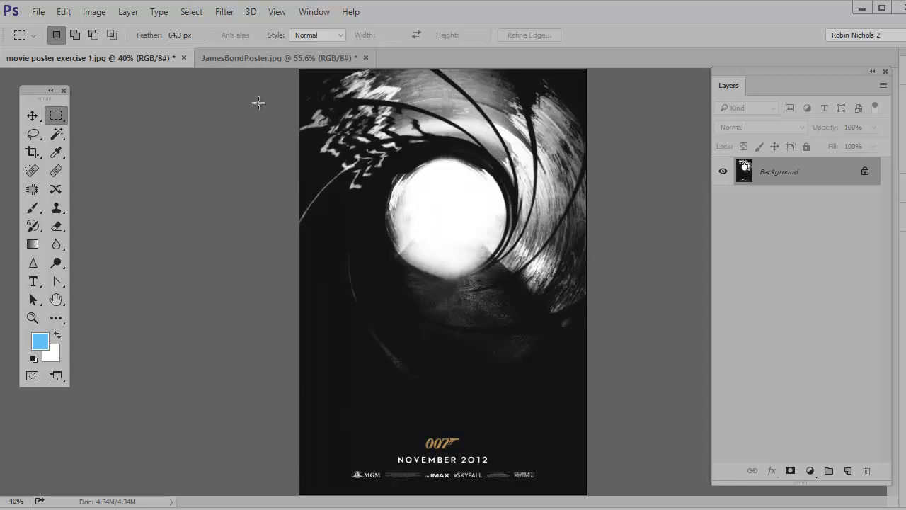
pyautogui.click(269, 64)
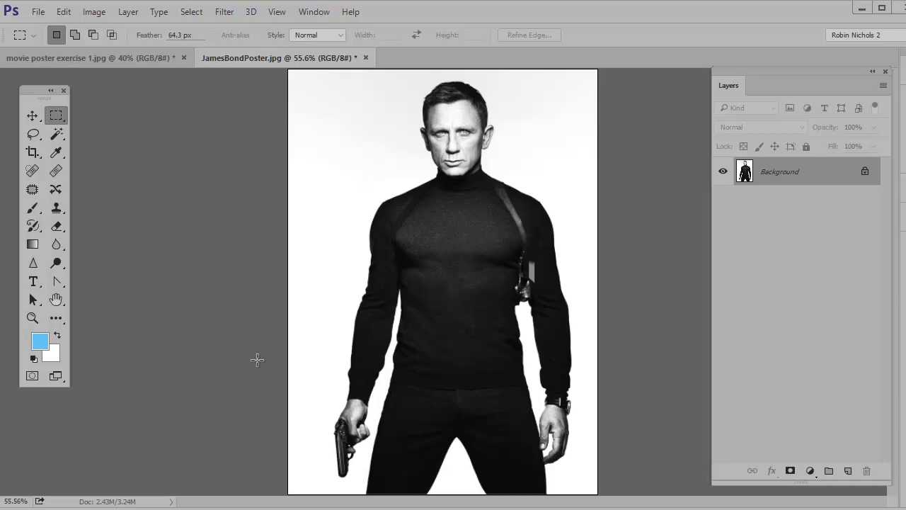
pyautogui.hotkey('ctrl', '1')
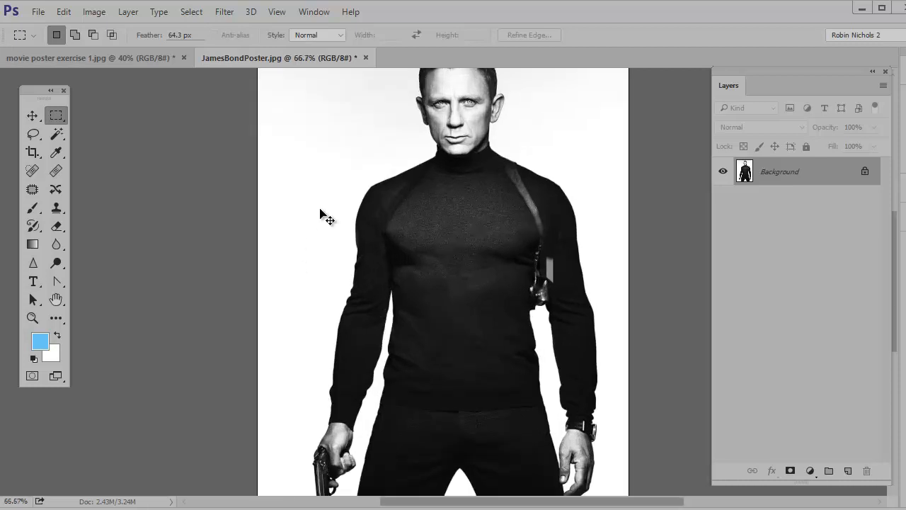
pyautogui.press('space')
pyautogui.moveTo(455, 196); pyautogui.dragTo(455, 319)
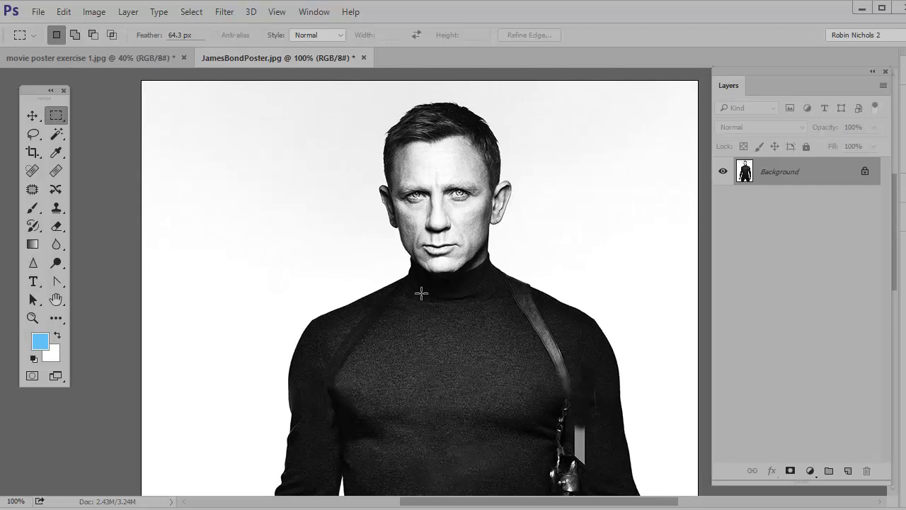
pyautogui.hotkey('ctrl', '+')
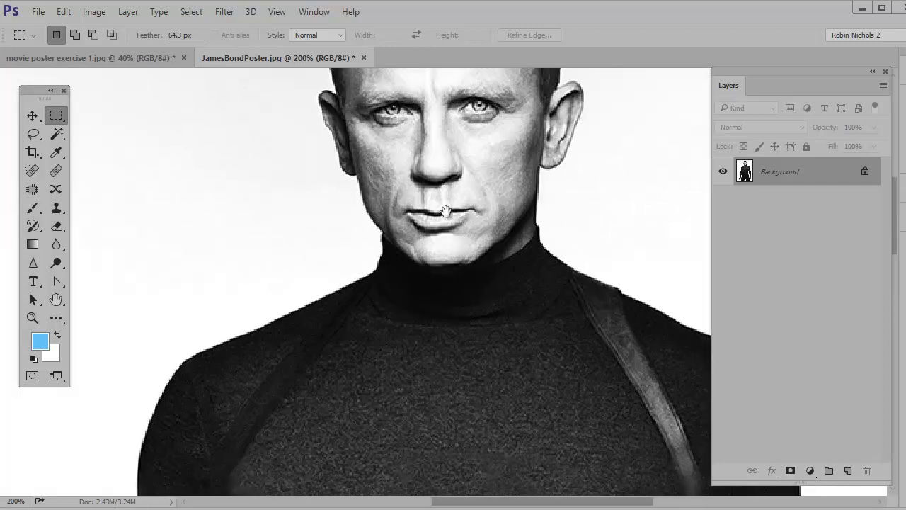
pyautogui.press('space')
pyautogui.moveTo(447, 212); pyautogui.dragTo(392, 252)
pyautogui.hotkey('ctrl', '+')
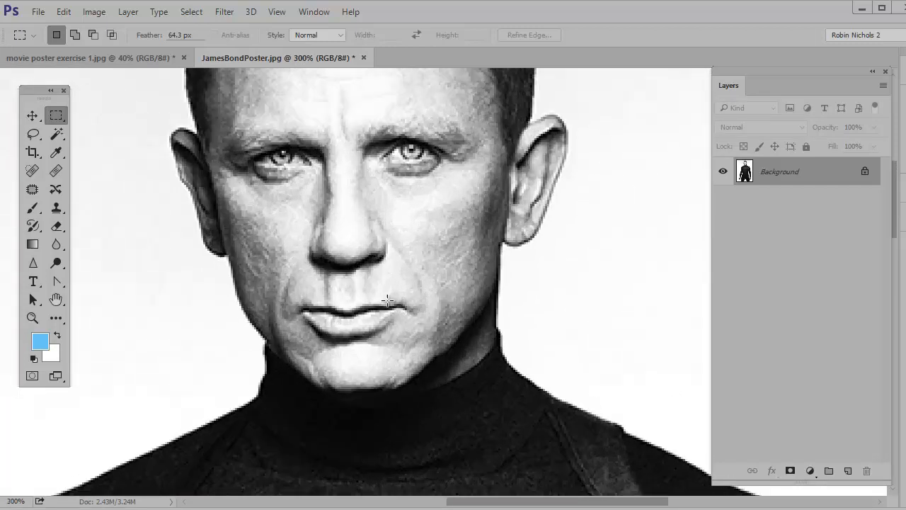
pyautogui.moveTo(397, 208); pyautogui.dragTo(400, 293)
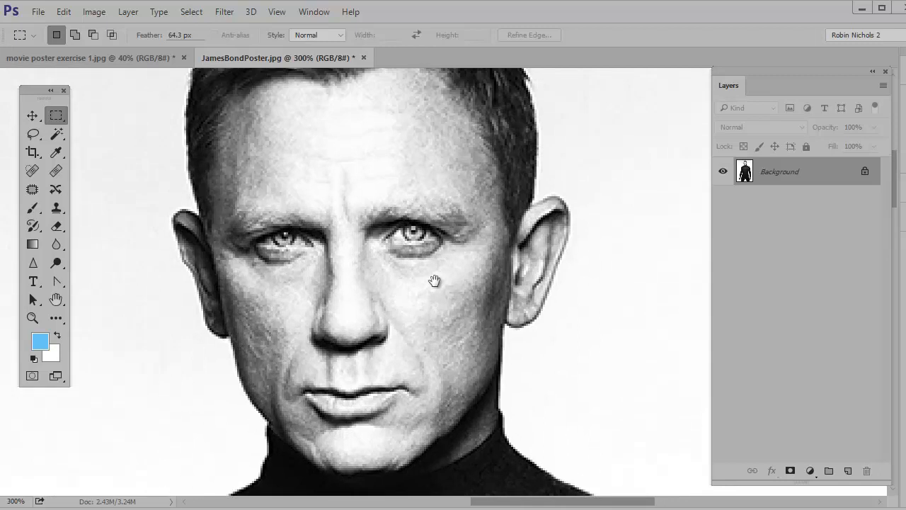
# Choose a brighter light blue as the foreground colour and activate the Brush tool.
pyautogui.click(39, 342)
pyautogui.moveTo(305, 103); pyautogui.dragTo(296, 32)
pyautogui.click(472, 27)
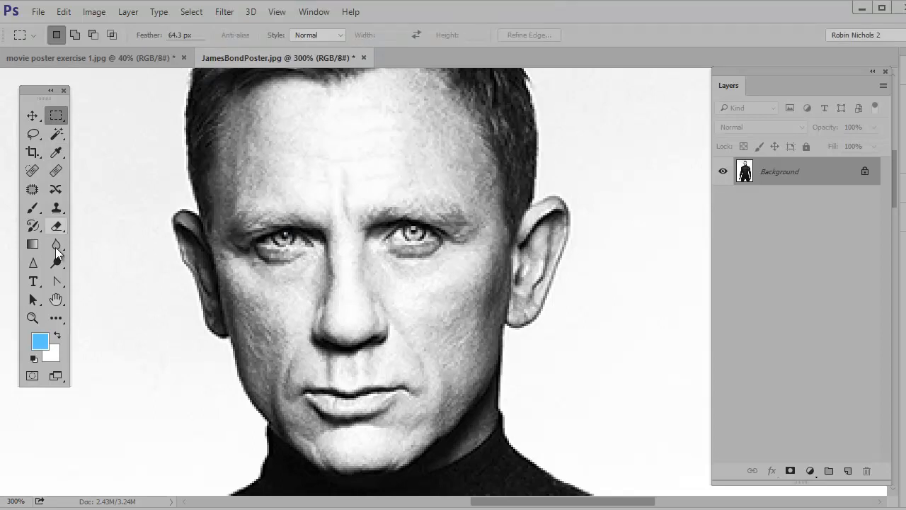
pyautogui.click(32, 207)
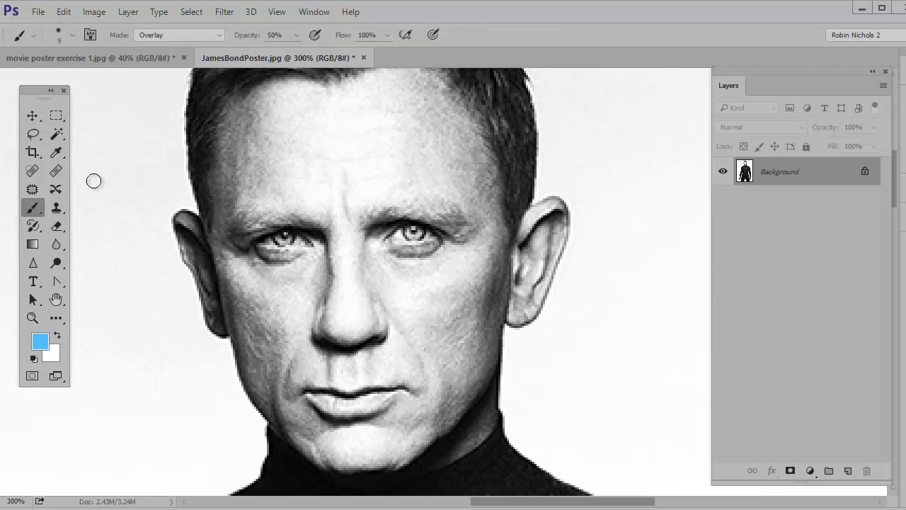
# Try painting both eyes blue in Normal mode at 100% opacity, and undo the strokes.
pyautogui.click(220, 31)
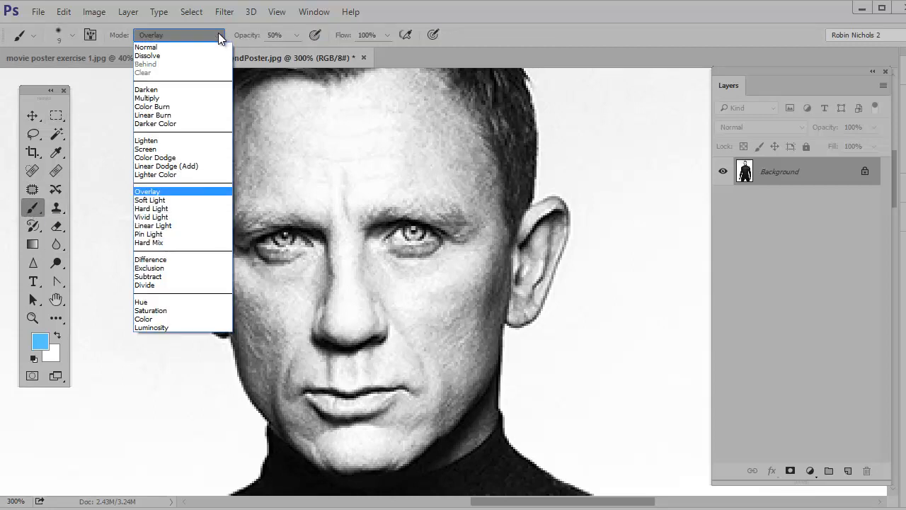
pyautogui.click(200, 43)
pyautogui.moveTo(243, 36); pyautogui.dragTo(350, 49)
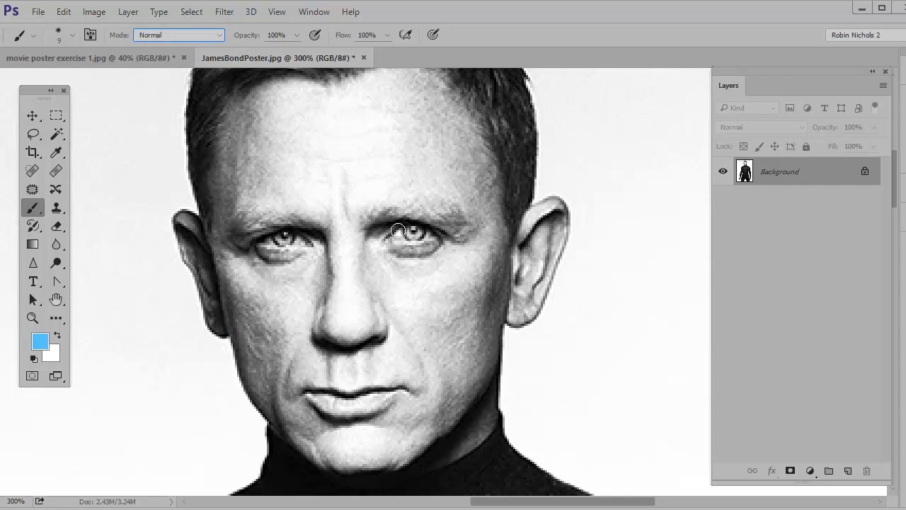
pyautogui.moveTo(399, 232)
pyautogui.mouseDown()
pyautogui.moveTo(433, 230)
pyautogui.moveTo(409, 236)
pyautogui.moveTo(417, 240)
pyautogui.mouseUp()
pyautogui.moveTo(303, 245); pyautogui.dragTo(276, 243)
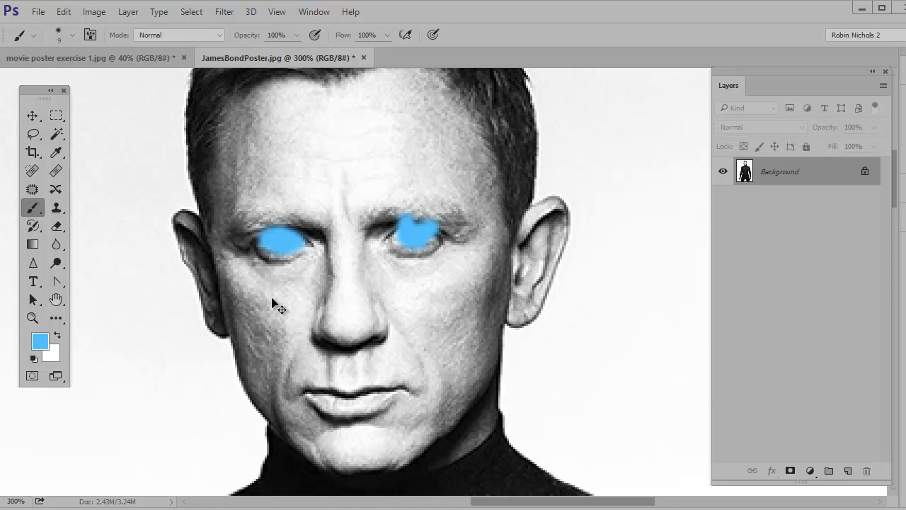
pyautogui.hotkey('ctrl', 'alt', 'z')
pyautogui.hotkey('ctrl', 'alt', 'z')
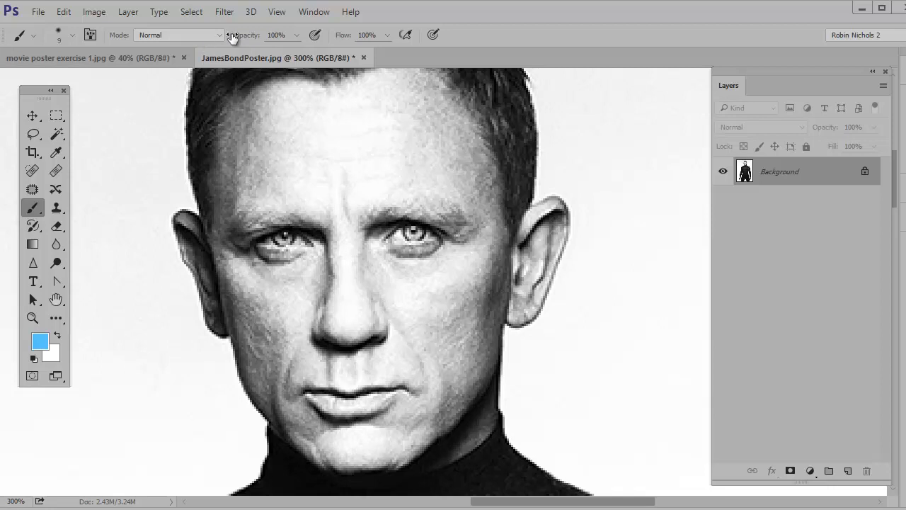
# Try painting one eye blue with the brush opacity lowered to 60%, and undo the stroke.
pyautogui.moveTo(252, 34); pyautogui.dragTo(216, 44)
pyautogui.moveTo(391, 233); pyautogui.dragTo(419, 233)
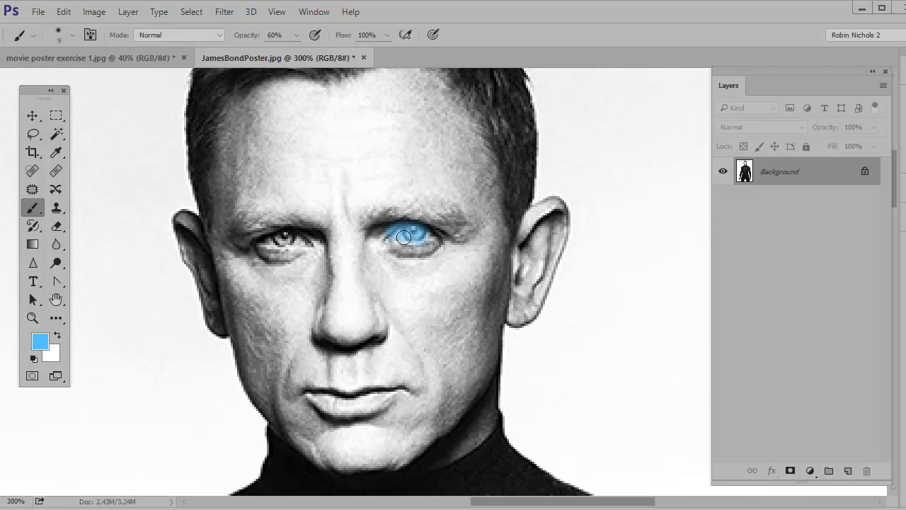
pyautogui.hotkey('ctrl', 'z')
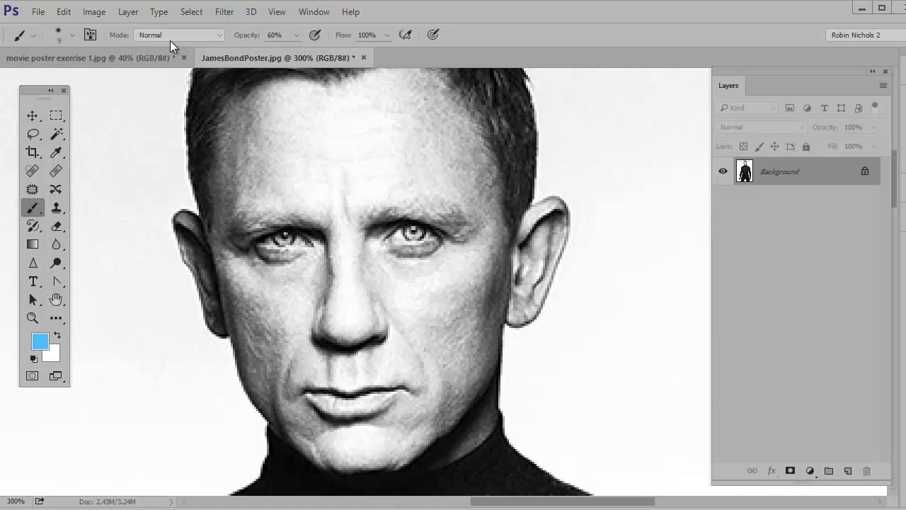
# Tint both irises blue with the brush in Soft Light mode at 100% opacity.
pyautogui.moveTo(247, 39); pyautogui.dragTo(374, 54)
pyautogui.click(213, 35)
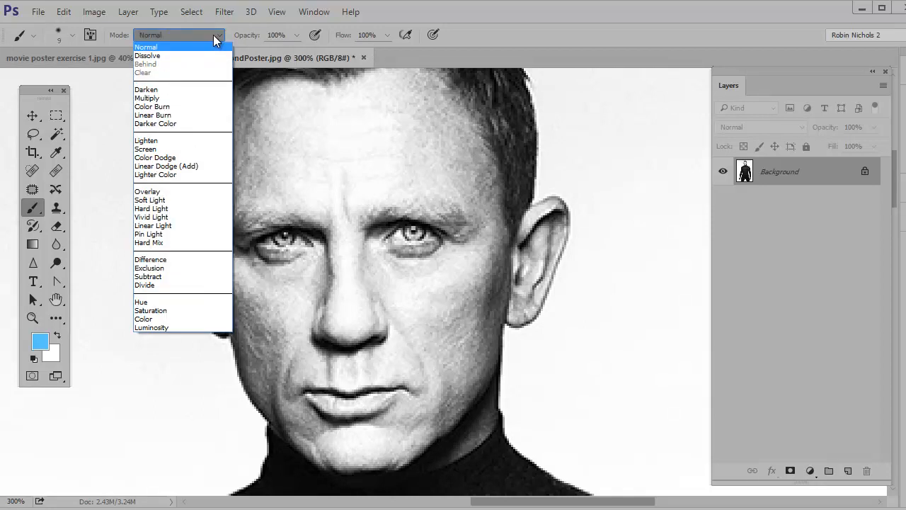
pyautogui.click(200, 200)
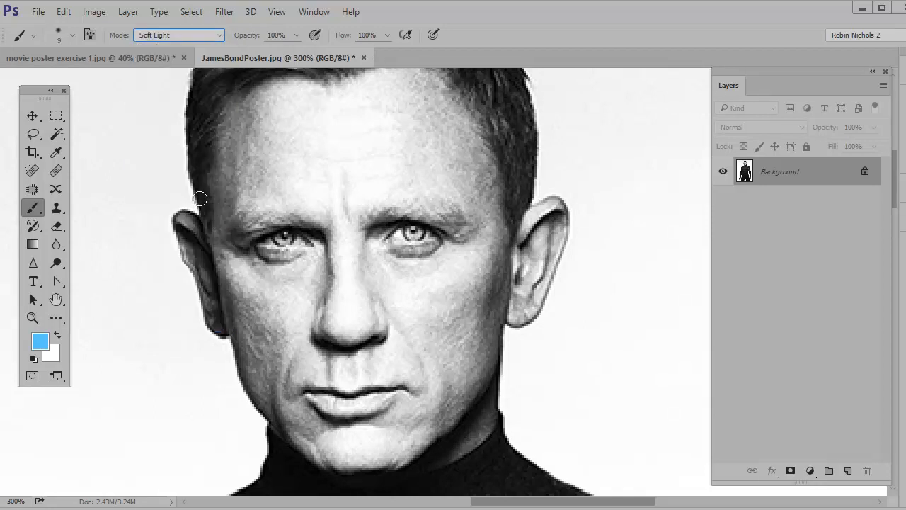
pyautogui.moveTo(279, 237); pyautogui.dragTo(285, 236)
pyautogui.moveTo(417, 234)
pyautogui.mouseDown()
pyautogui.moveTo(409, 233)
pyautogui.moveTo(415, 240)
pyautogui.mouseUp()
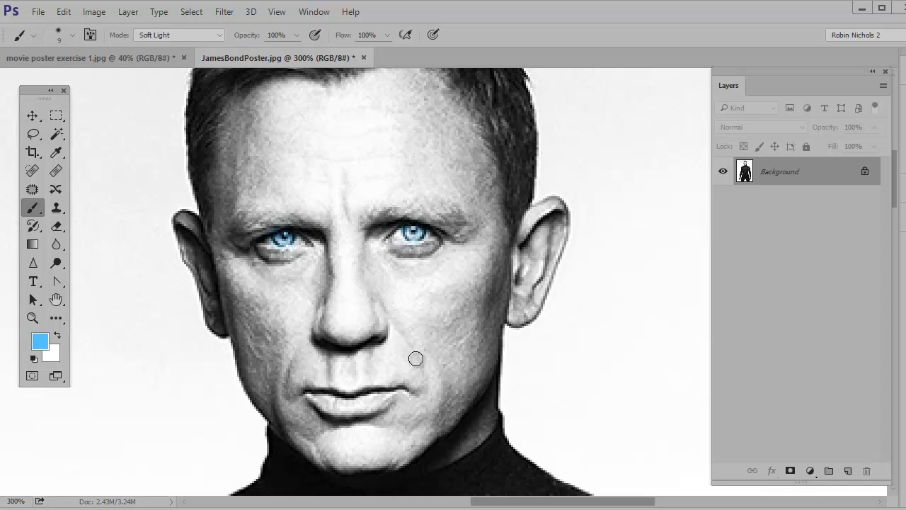
pyautogui.hotkey('ctrl', '-')
pyautogui.hotkey('ctrl', '-')
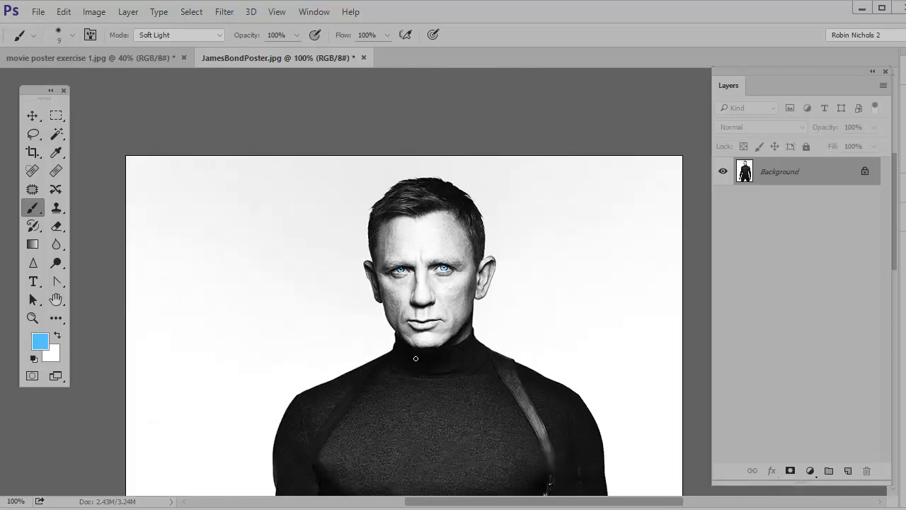
# Try painting blue over the forehead and the bridge of the nose in Overlay mode, and undo the strokes.
pyautogui.hotkey('ctrl', '+')
pyautogui.hotkey('ctrl', '+')
pyautogui.hotkey('ctrl', '+')
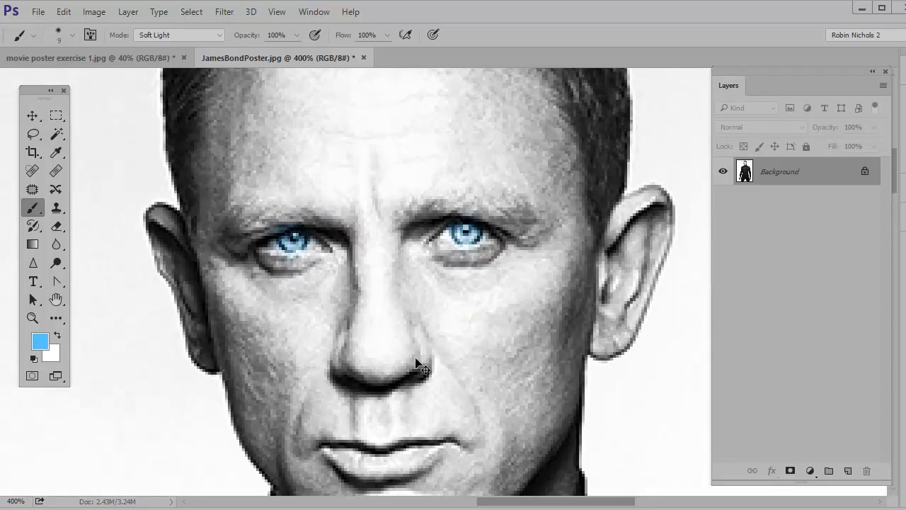
pyautogui.click(168, 34)
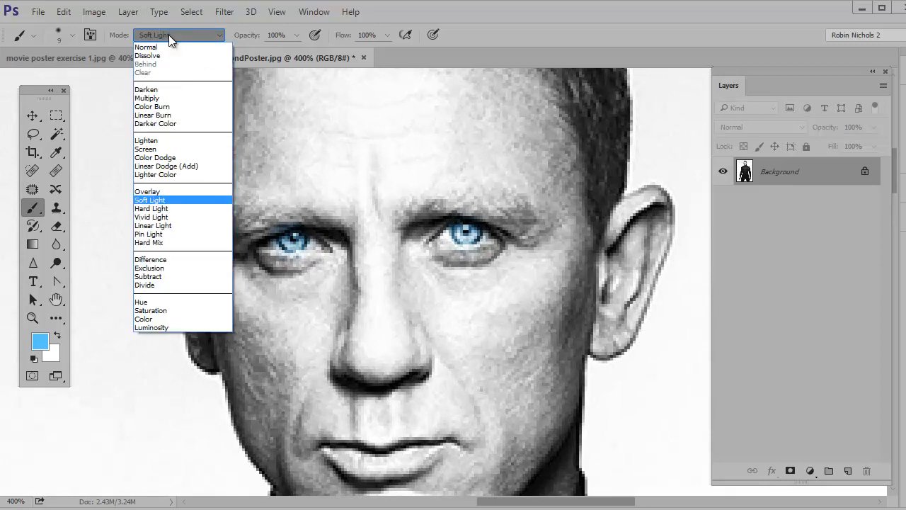
pyautogui.click(168, 191)
pyautogui.moveTo(360, 172); pyautogui.dragTo(323, 160)
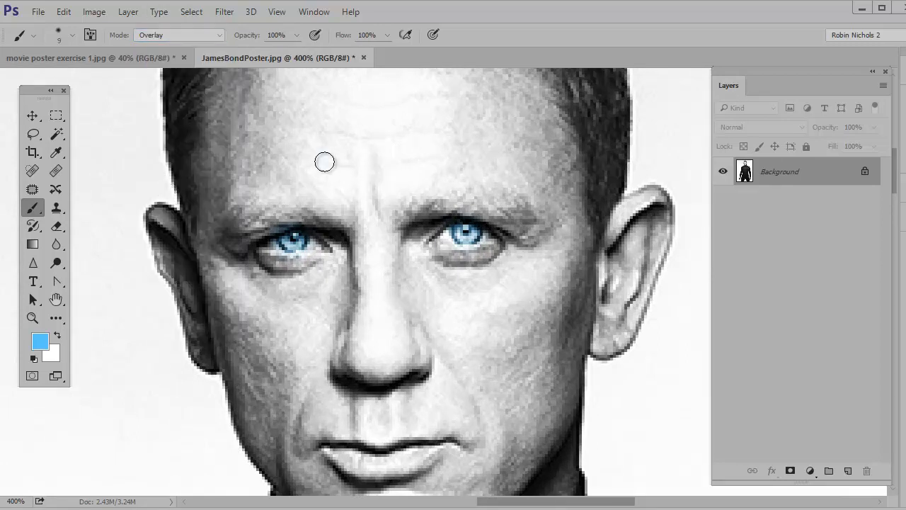
pyautogui.moveTo(376, 145)
pyautogui.mouseDown()
pyautogui.moveTo(347, 192)
pyautogui.moveTo(380, 208)
pyautogui.moveTo(380, 230)
pyautogui.moveTo(364, 228)
pyautogui.mouseUp()
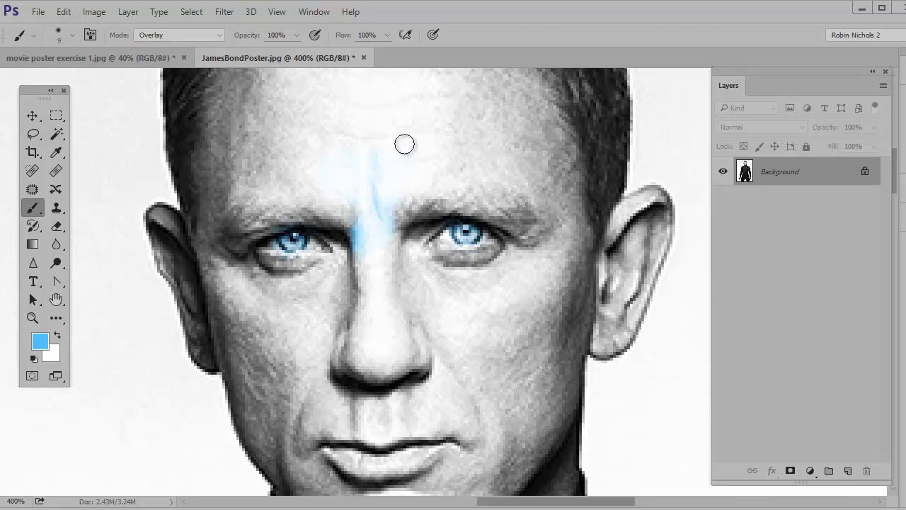
pyautogui.moveTo(393, 134)
pyautogui.mouseDown()
pyautogui.moveTo(354, 88)
pyautogui.moveTo(397, 97)
pyautogui.moveTo(388, 135)
pyautogui.moveTo(400, 140)
pyautogui.moveTo(334, 135)
pyautogui.moveTo(368, 147)
pyautogui.moveTo(346, 149)
pyautogui.moveTo(373, 161)
pyautogui.mouseUp()
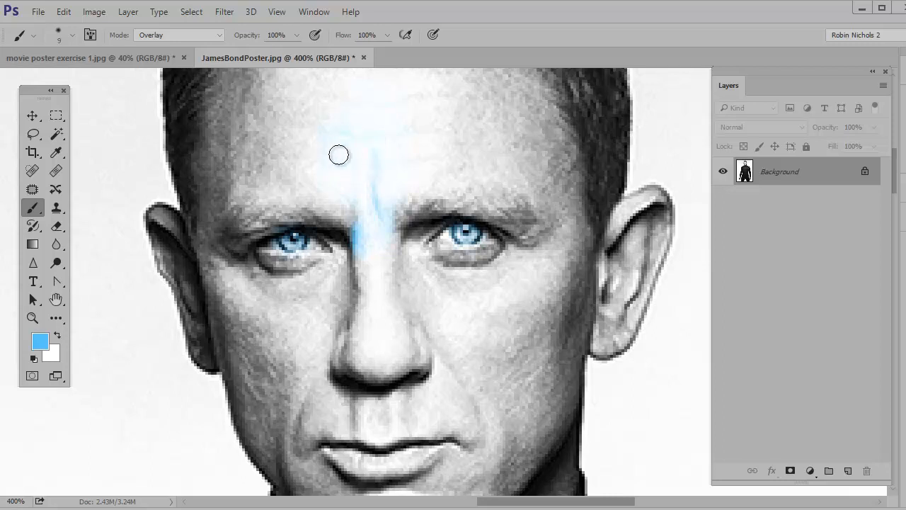
pyautogui.moveTo(385, 184)
pyautogui.mouseDown()
pyautogui.moveTo(410, 196)
pyautogui.moveTo(380, 249)
pyautogui.moveTo(342, 239)
pyautogui.mouseUp()
pyautogui.hotkey('ctrl', 'alt', 'z')
pyautogui.hotkey('ctrl', 'alt', 'z')
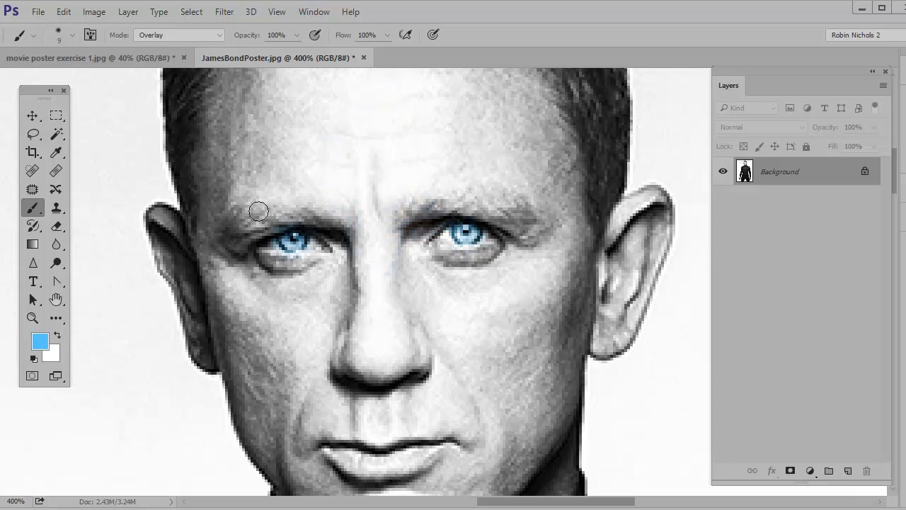
# Try selecting the white background around the man with the Magic Wand at tolerance 32, and clear the selection.
pyautogui.hotkey('ctrl', '-')
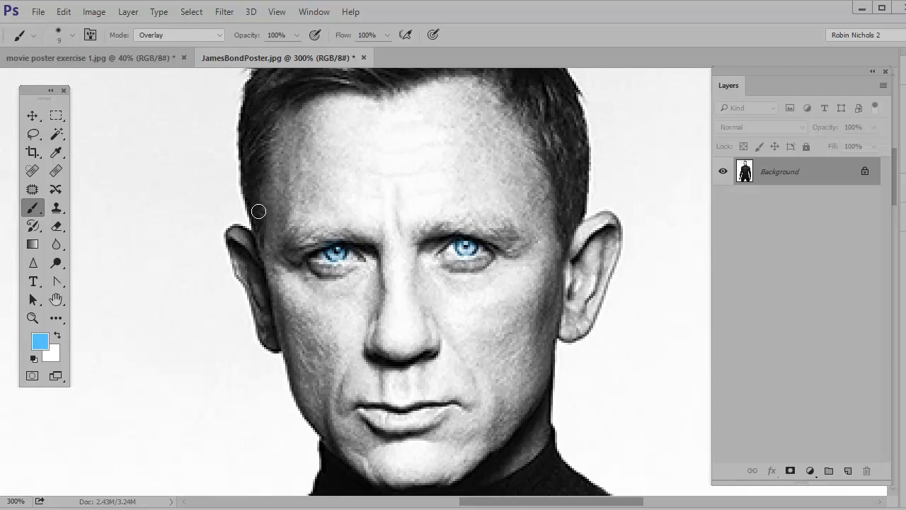
pyautogui.moveTo(260, 206); pyautogui.dragTo(317, 177)
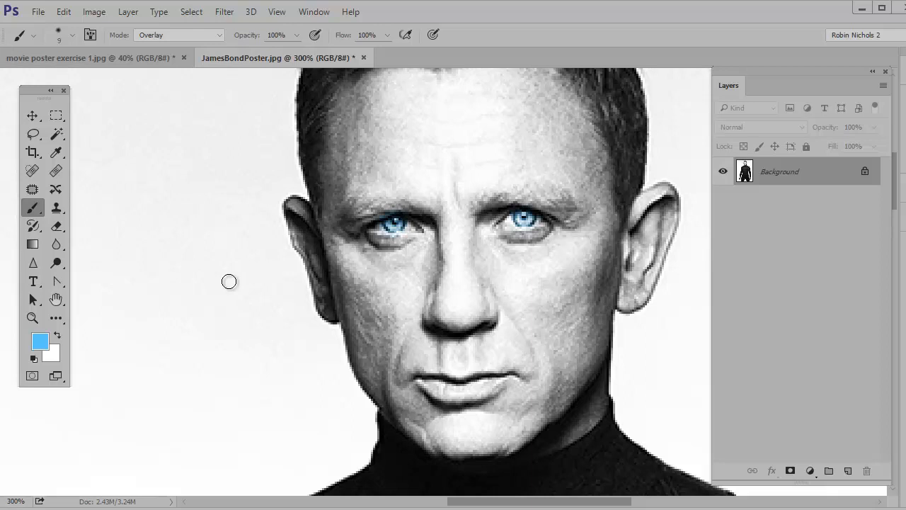
pyautogui.click(56, 134)
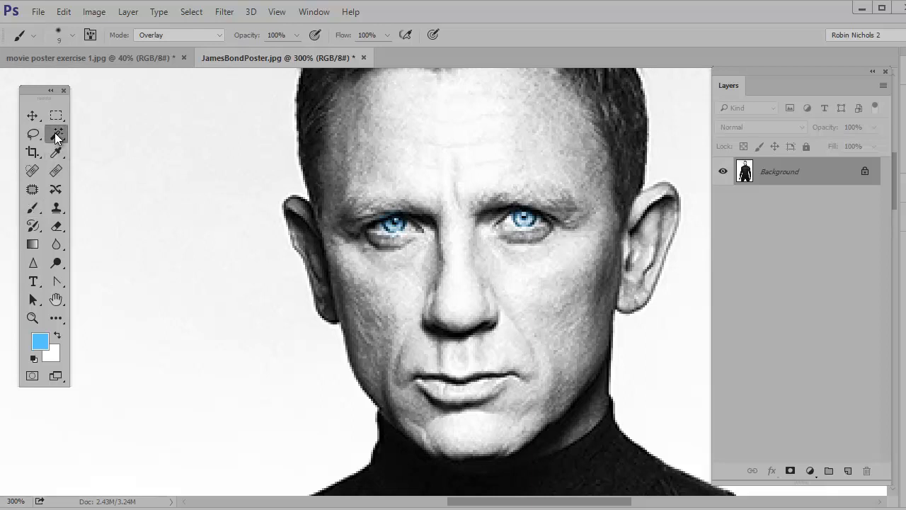
pyautogui.click(182, 207)
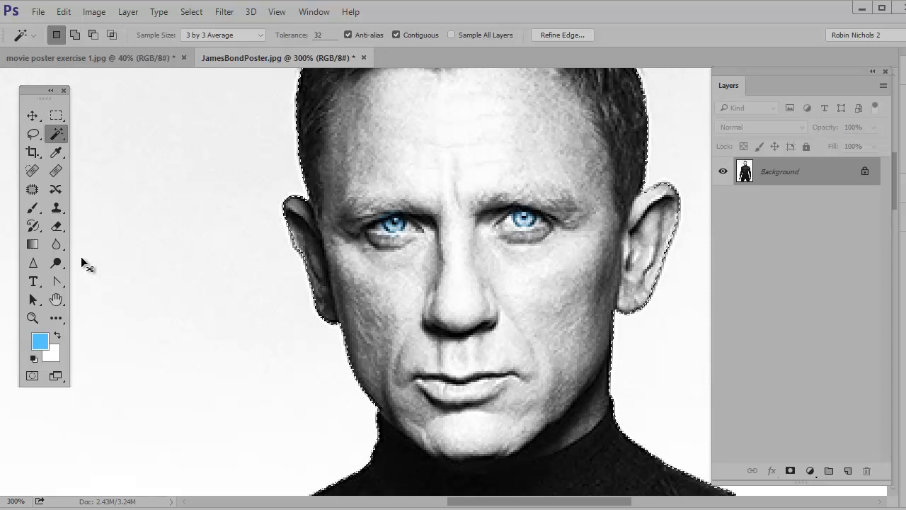
pyautogui.hotkey('ctrl', 'd')
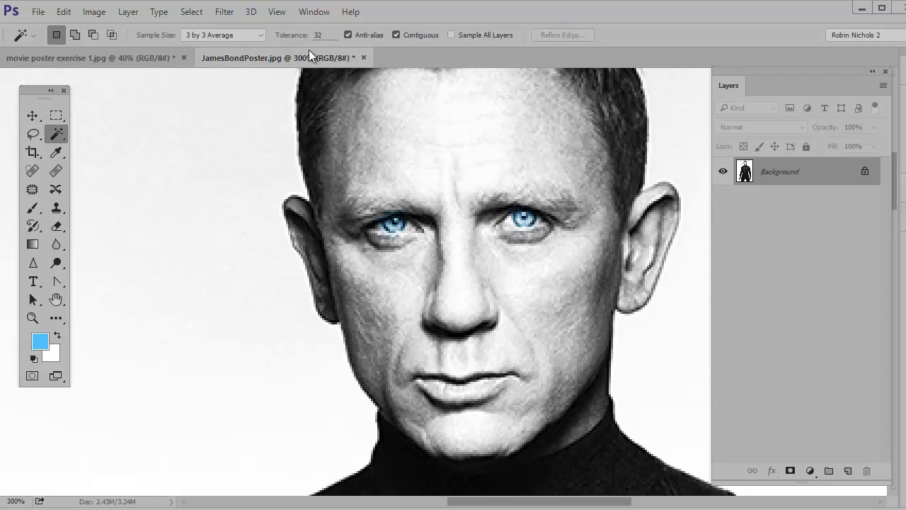
# Select the white background with the Magic Wand at tolerance 20, including the gap between the man's legs.
pyautogui.moveTo(303, 37); pyautogui.dragTo(293, 41)
pyautogui.click(243, 134)
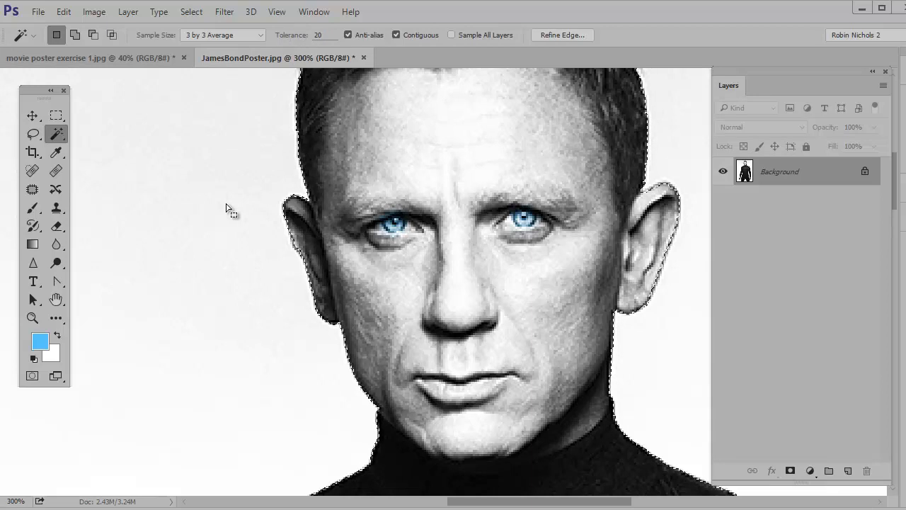
pyautogui.hotkey('ctrl', '0')
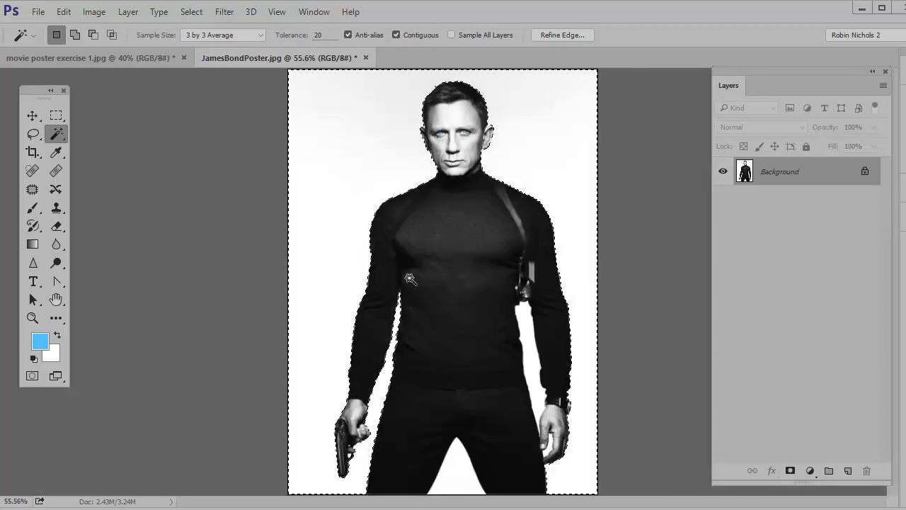
pyautogui.press('shift')
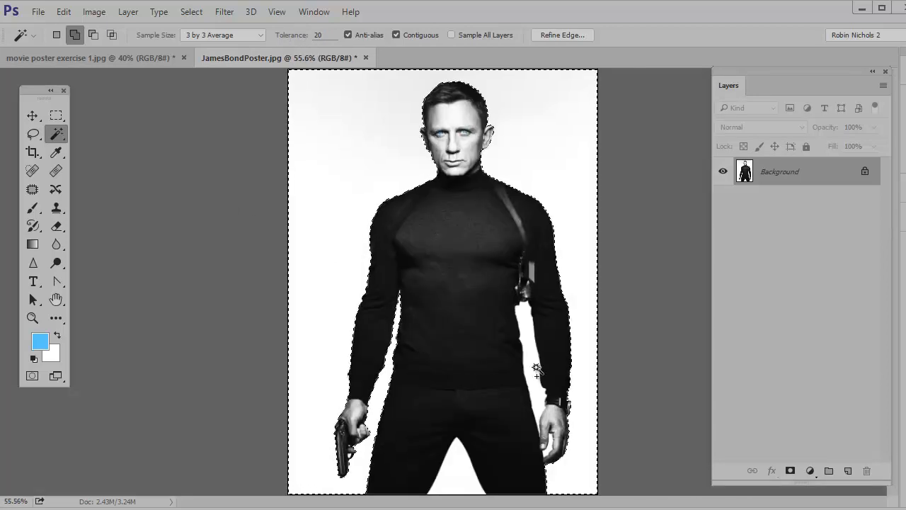
pyautogui.keyDown('shift'); pyautogui.click(464, 478); pyautogui.keyUp('shift')
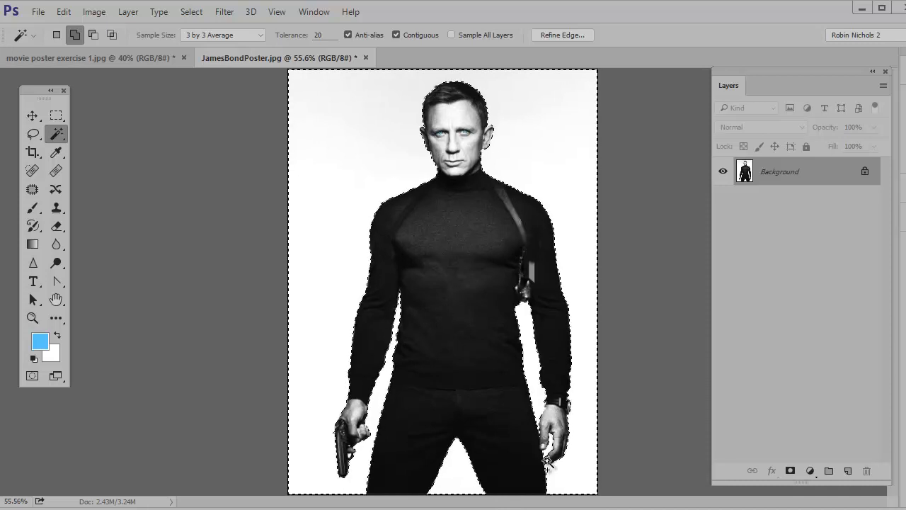
pyautogui.scroll(1, 359, 439)
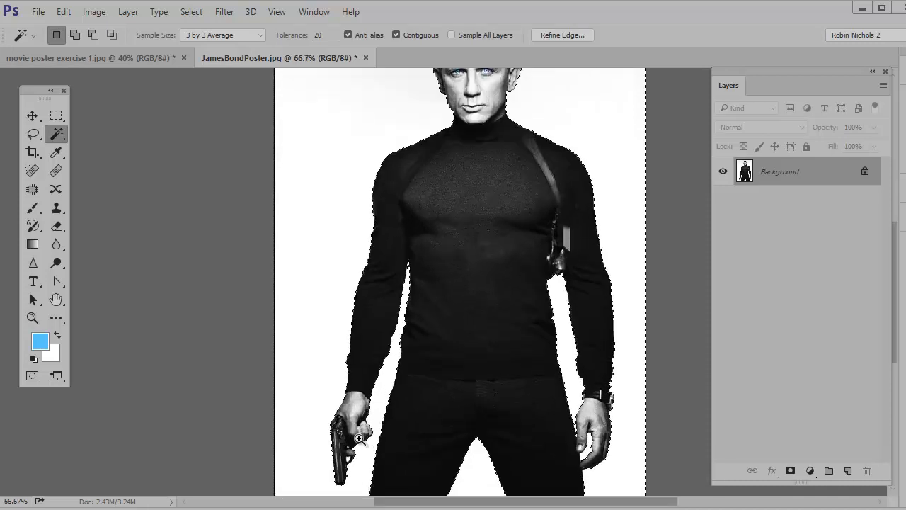
# Try adding the hand and gun area to the background selection with the Magic Wand, and undo the additions.
pyautogui.scroll(3, 359, 438)
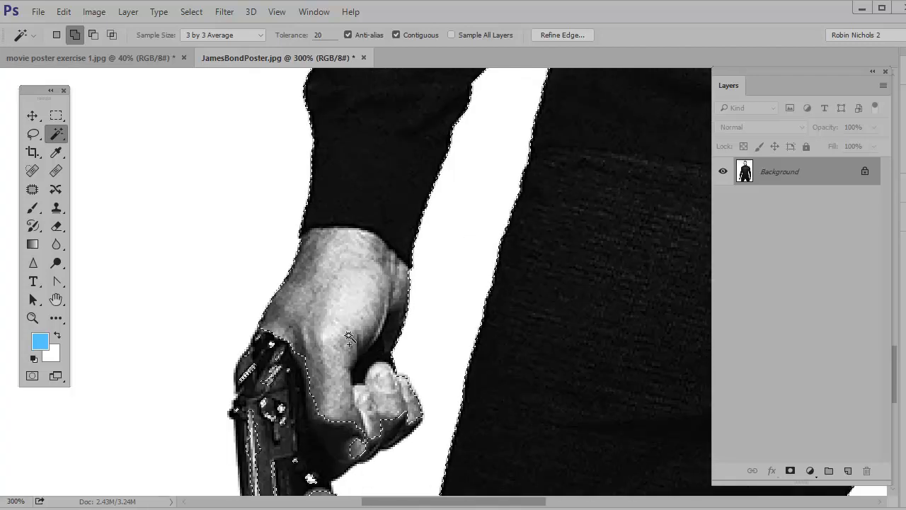
pyautogui.keyDown('shift'); pyautogui.click(356, 315); pyautogui.keyUp('shift')
pyautogui.moveTo(279, 390); pyautogui.dragTo(305, 191)
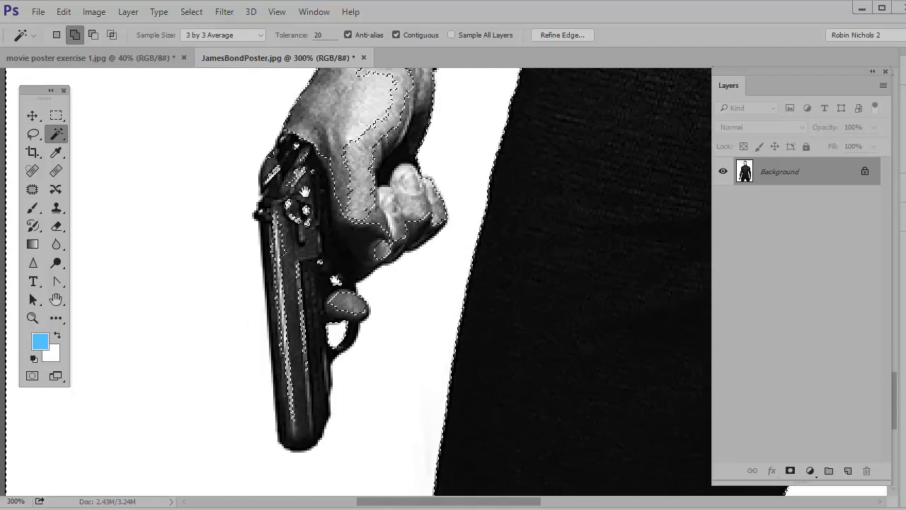
pyautogui.hotkey('ctrl', 'z')
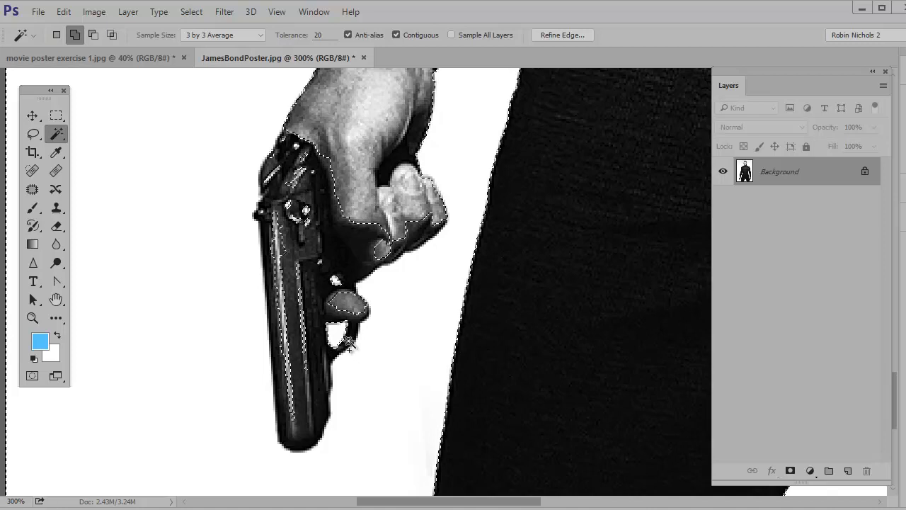
pyautogui.click(350, 344)
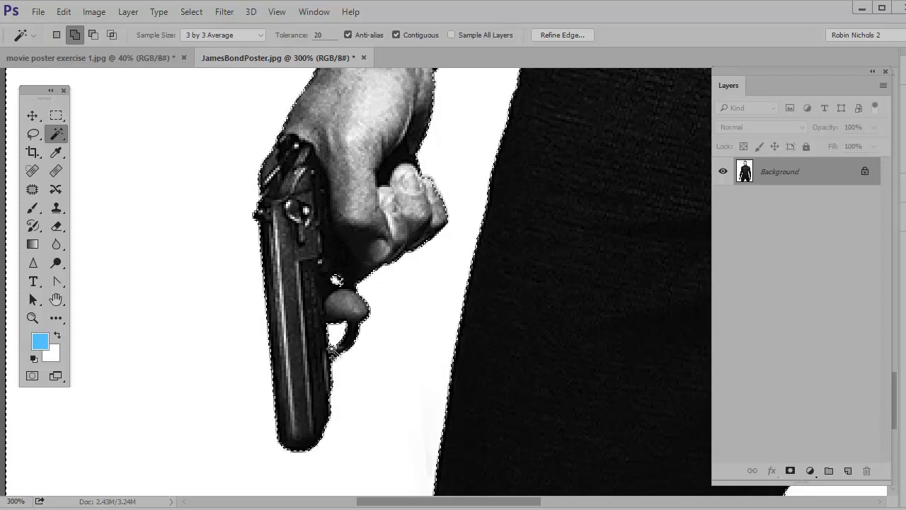
# Invert the background selection so that the man is selected instead.
pyautogui.scroll(-5, 214, 211)
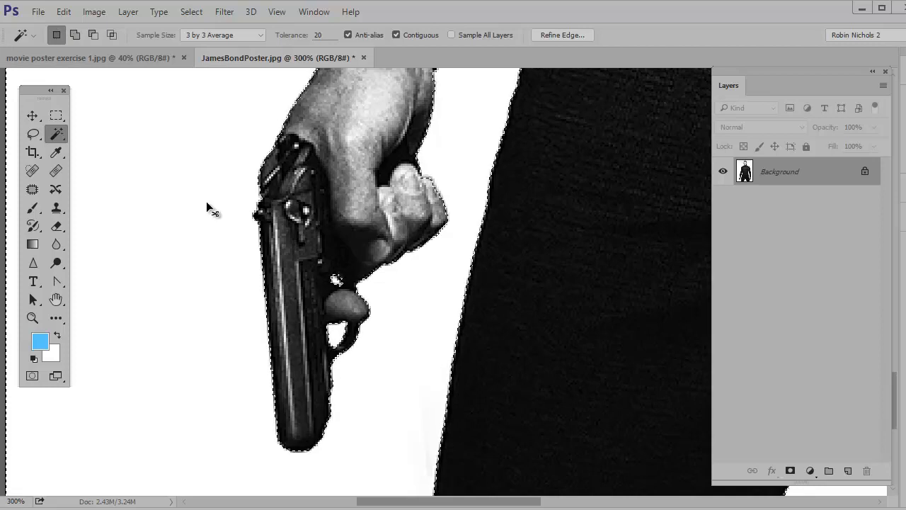
pyautogui.scroll(-2, 213, 210)
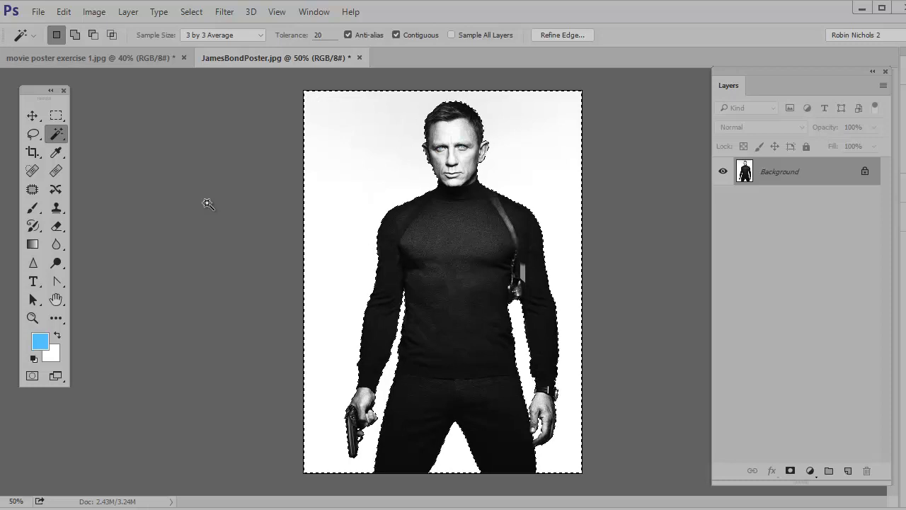
pyautogui.click(194, 12)
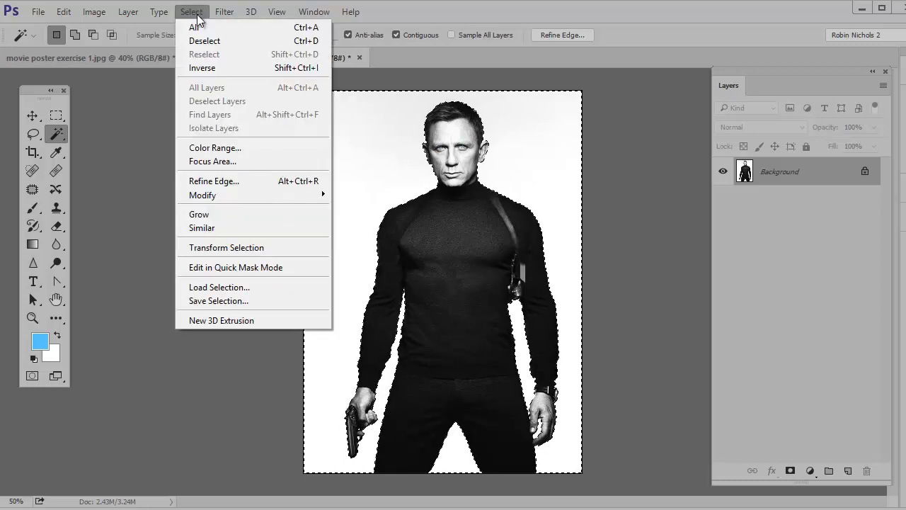
pyautogui.click(208, 68)
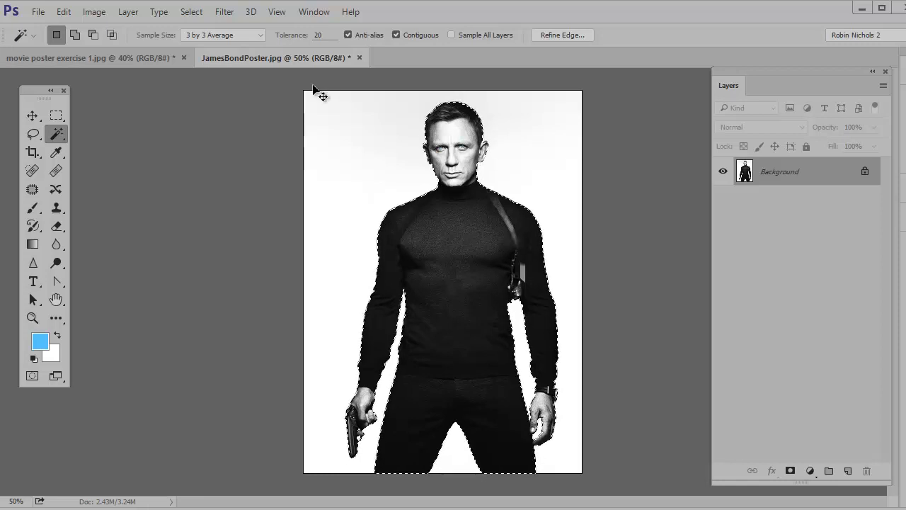
# Copy the selected man into movie poster exercise 1.jpg, in front of the gun barrel and just above the 007 logo.
pyautogui.click(164, 58)
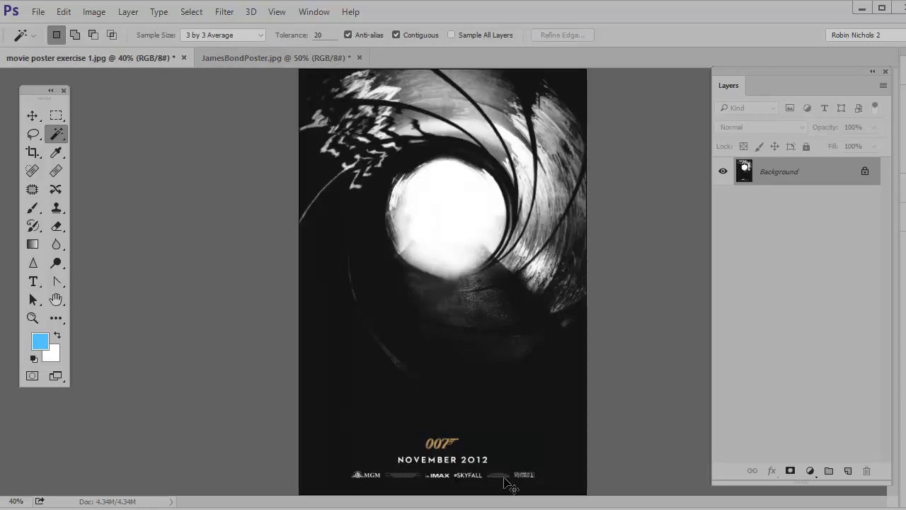
pyautogui.moveTo(508, 486); pyautogui.dragTo(506, 481)
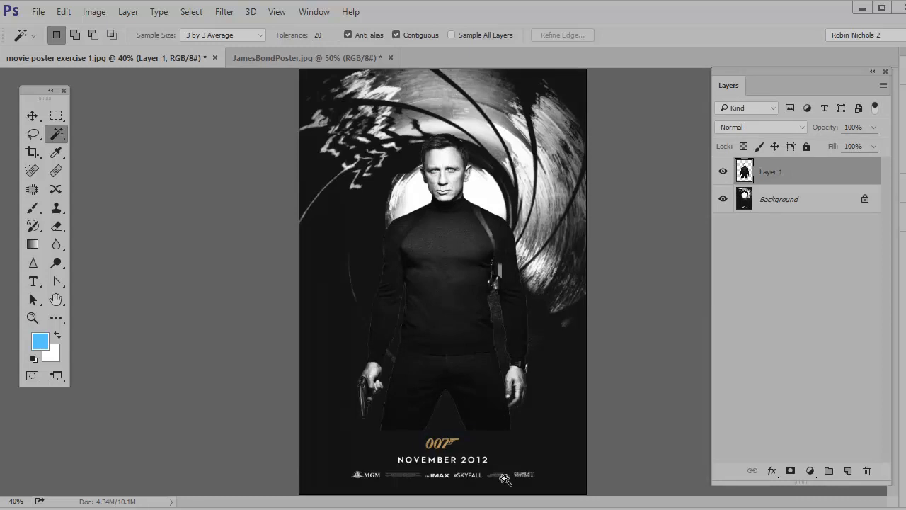
pyautogui.click(266, 58)
pyautogui.hotkey('ctrl', 'c')
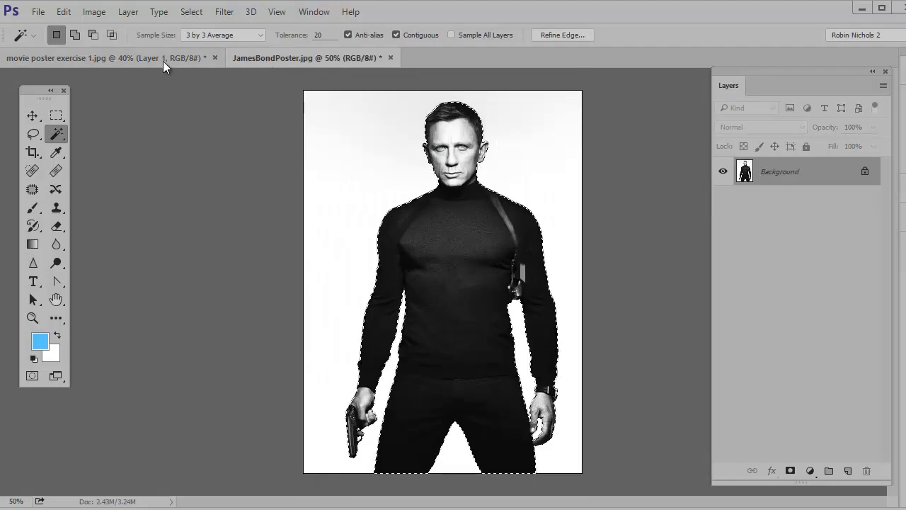
pyautogui.click(163, 59)
pyautogui.hotkey('ctrl', 'v')
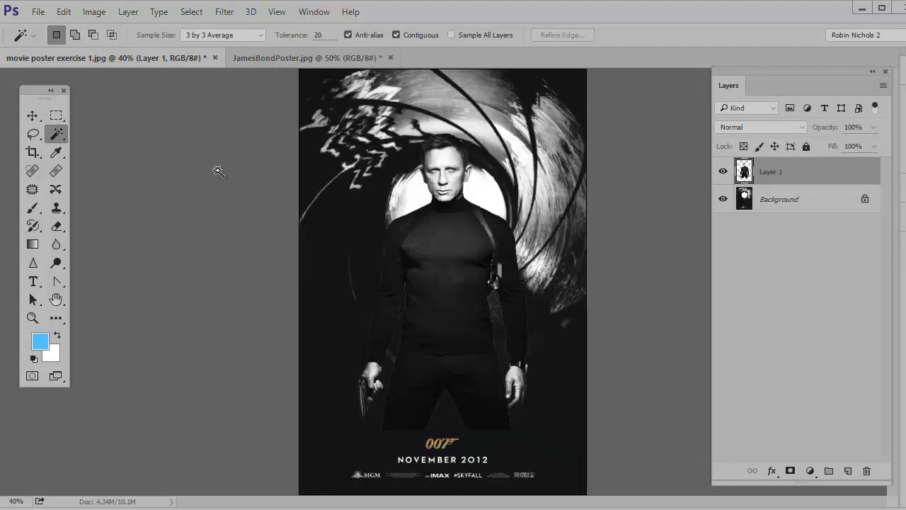
pyautogui.click(293, 61)
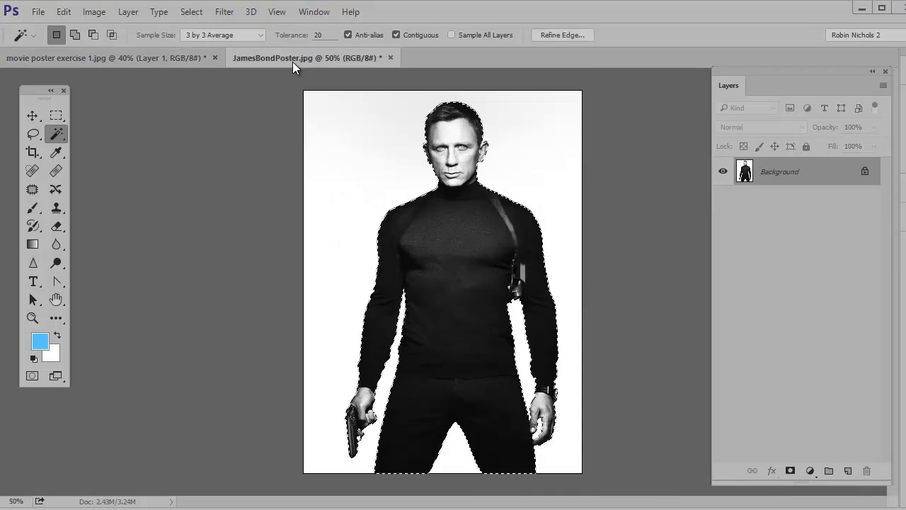
pyautogui.click(173, 61)
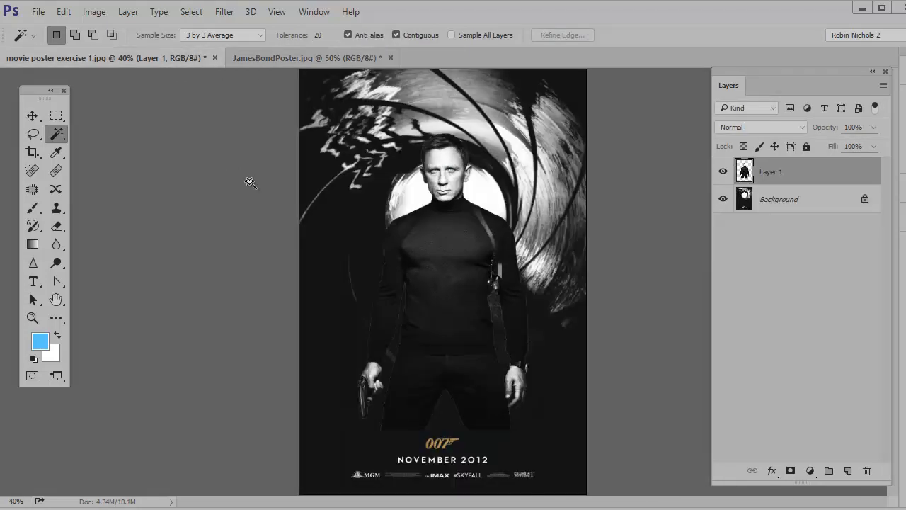
# Select the transparent area around the man on Layer 1 with the Magic Wand, including the gaps between his arms and body.
pyautogui.hotkey('ctrl', '+')
pyautogui.hotkey('ctrl', '+')
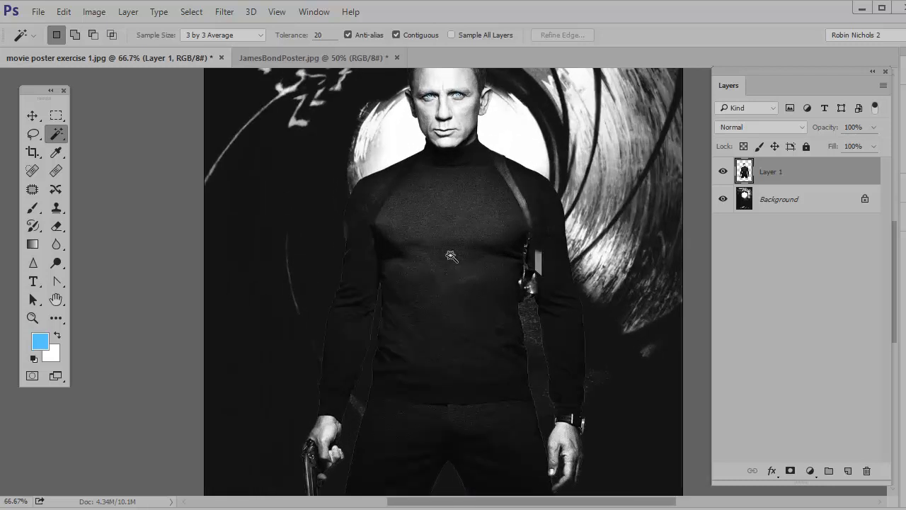
pyautogui.moveTo(444, 357); pyautogui.dragTo(453, 282)
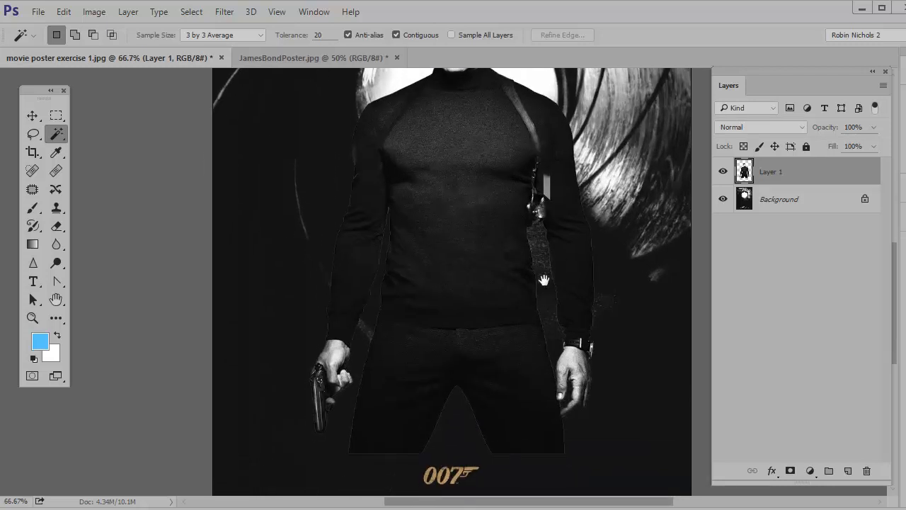
pyautogui.moveTo(415, 248); pyautogui.dragTo(419, 306)
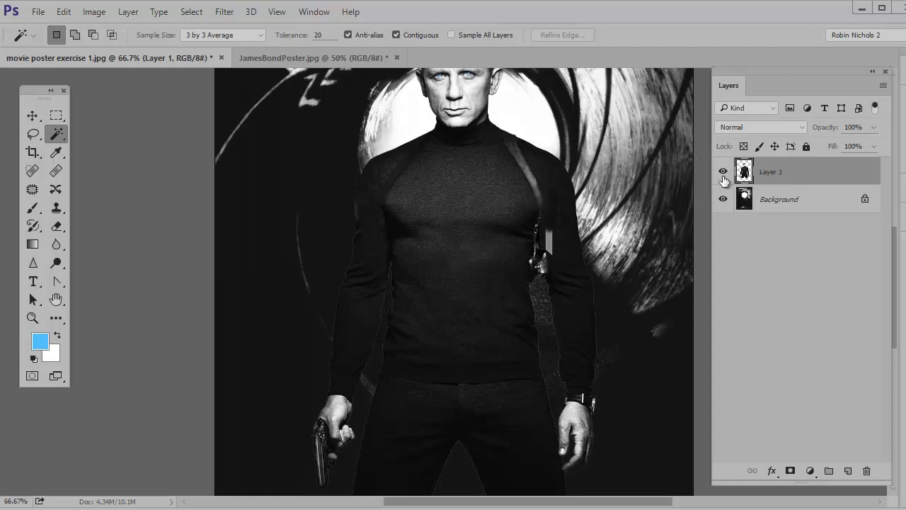
pyautogui.click(308, 188)
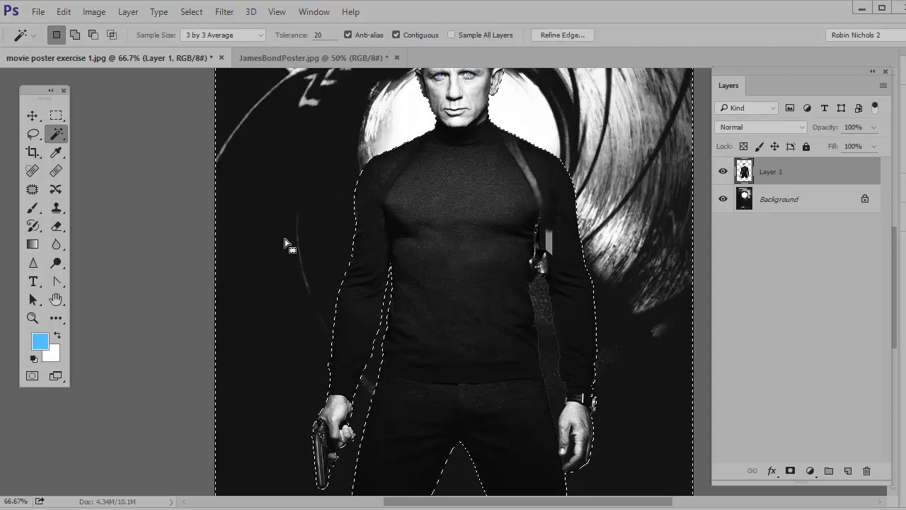
pyautogui.press('shift')
pyautogui.click(196, 17)
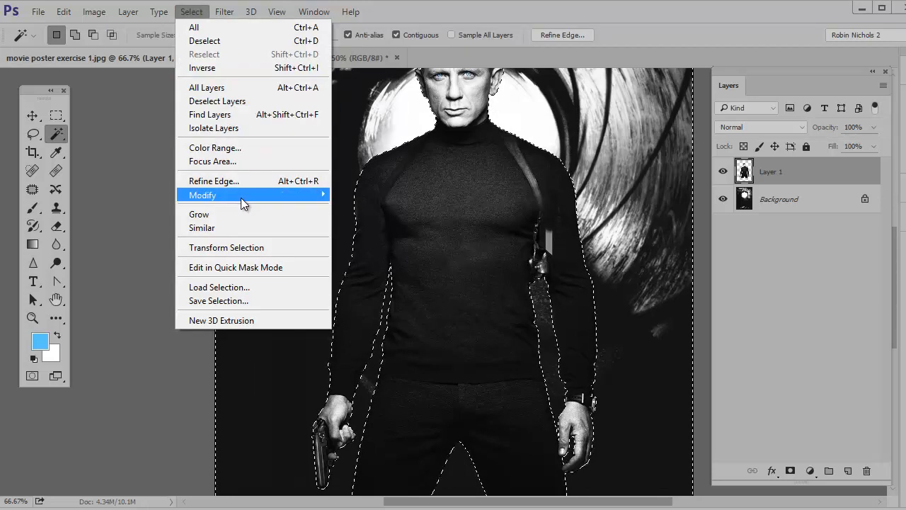
pyautogui.moveTo(263, 202)
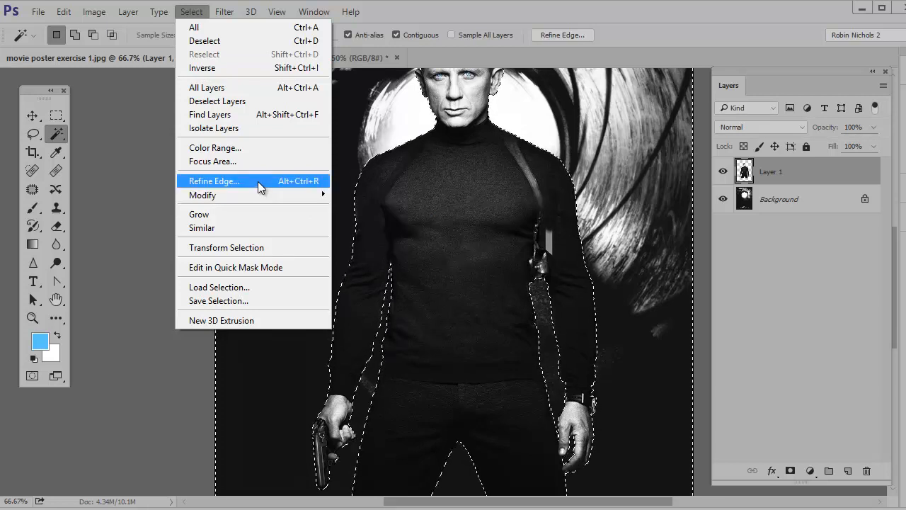
pyautogui.click(433, 60)
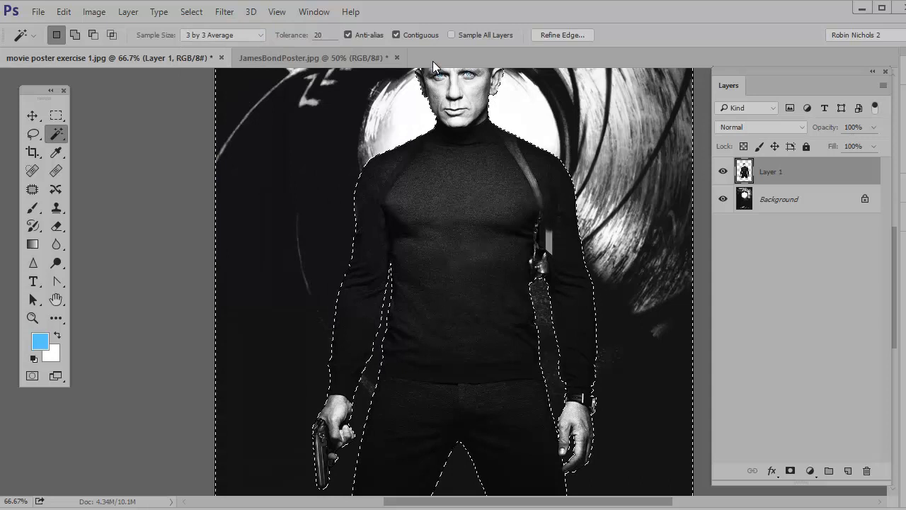
pyautogui.click(349, 62)
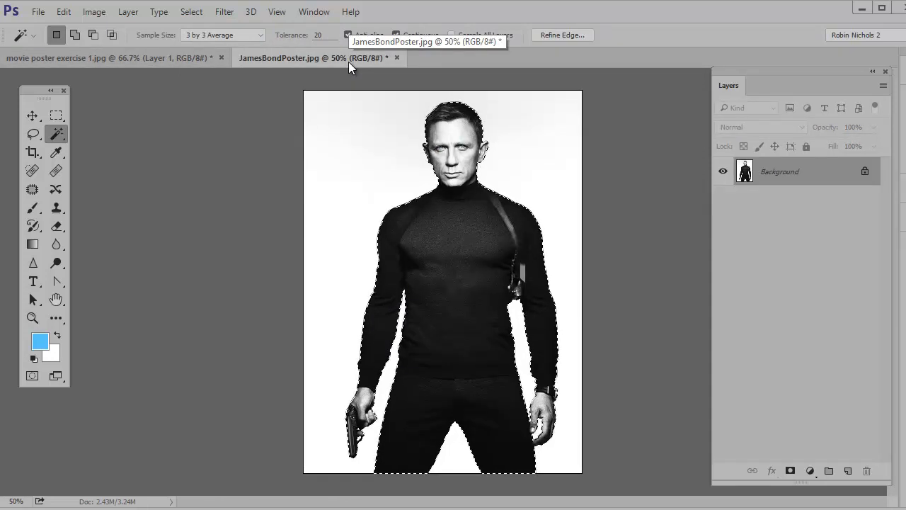
pyautogui.click(194, 57)
# Expand the selection around the man by 1 pixel, applying the expansion twice.
pyautogui.click(197, 13)
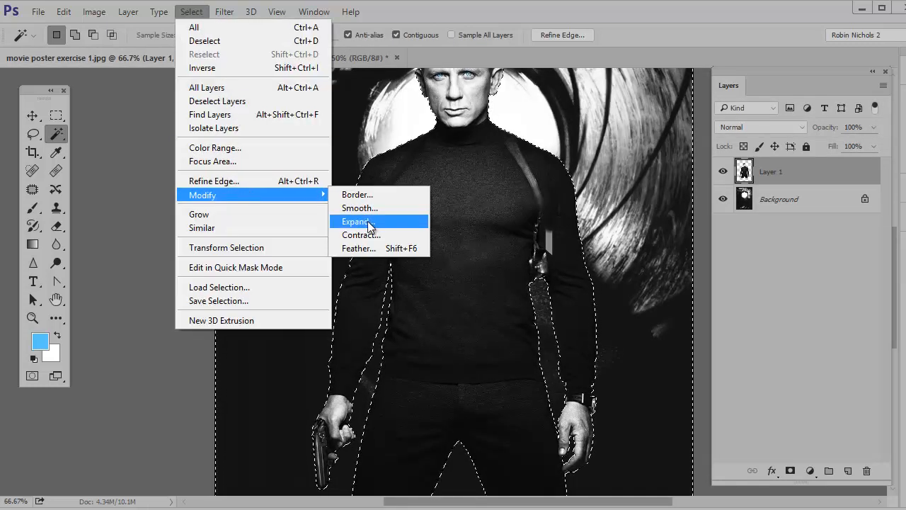
pyautogui.click(369, 222)
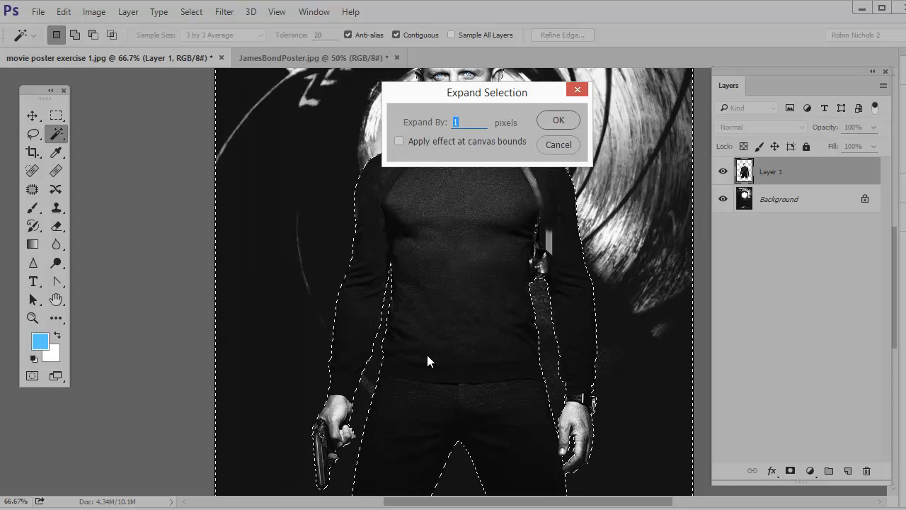
pyautogui.click(550, 119)
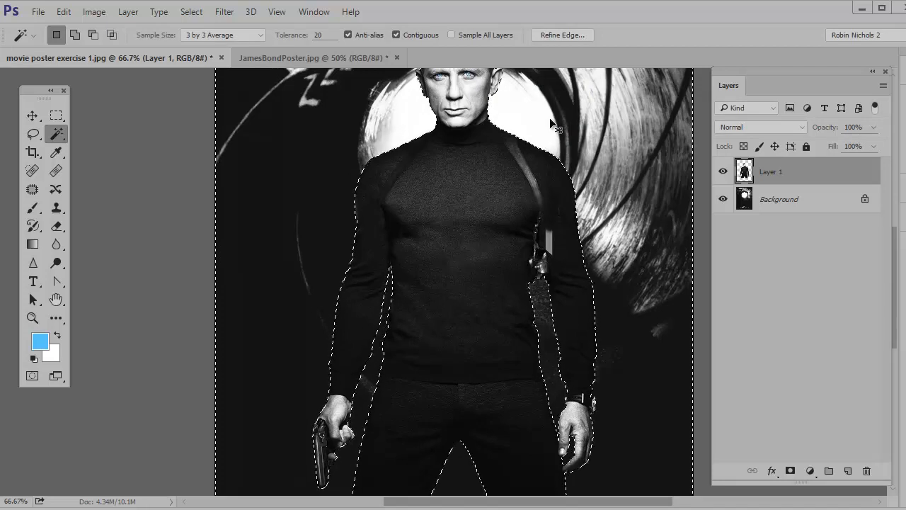
pyautogui.click(194, 12)
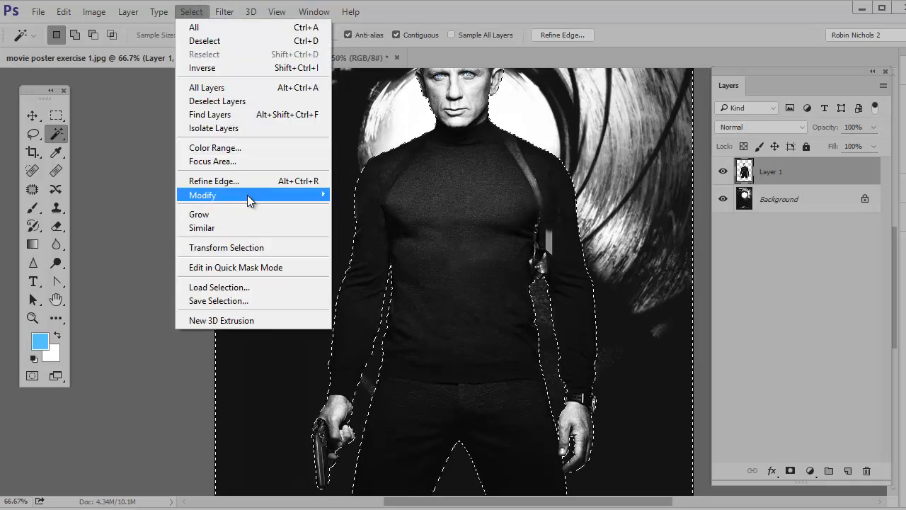
pyautogui.moveTo(247, 194)
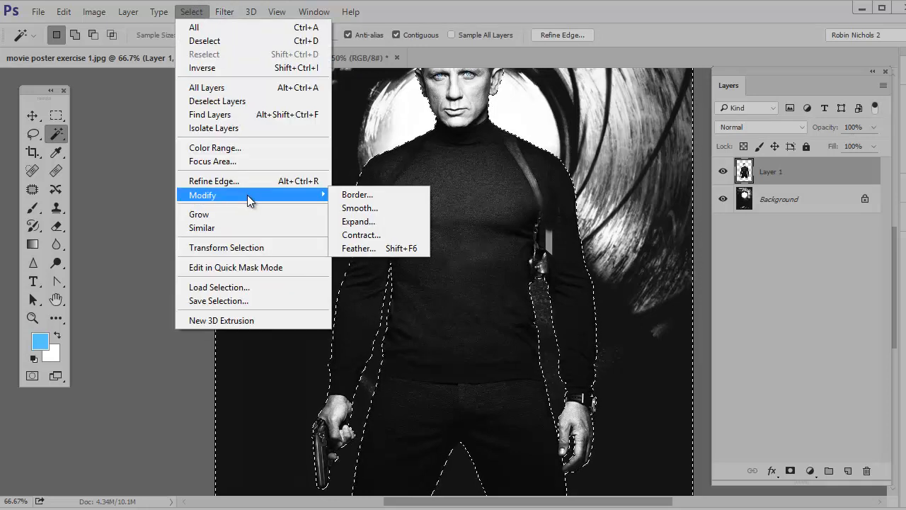
pyautogui.click(374, 220)
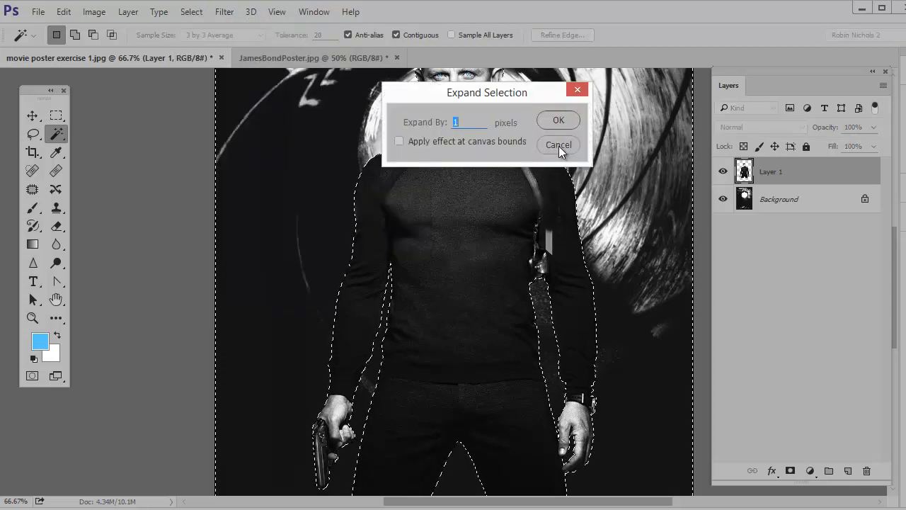
pyautogui.click(558, 121)
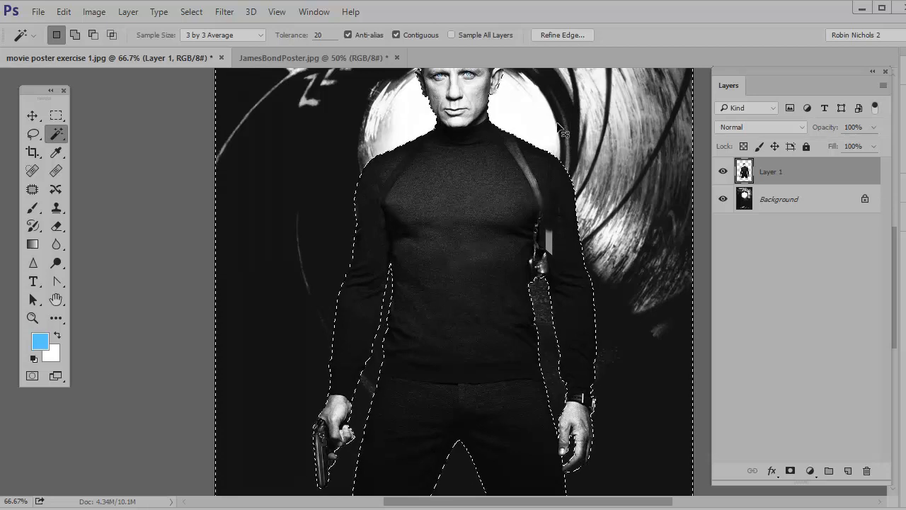
# Delete the light fringe around the man on Layer 1 and hide the selection outline.
pyautogui.hotkey('ctrl', 'd')
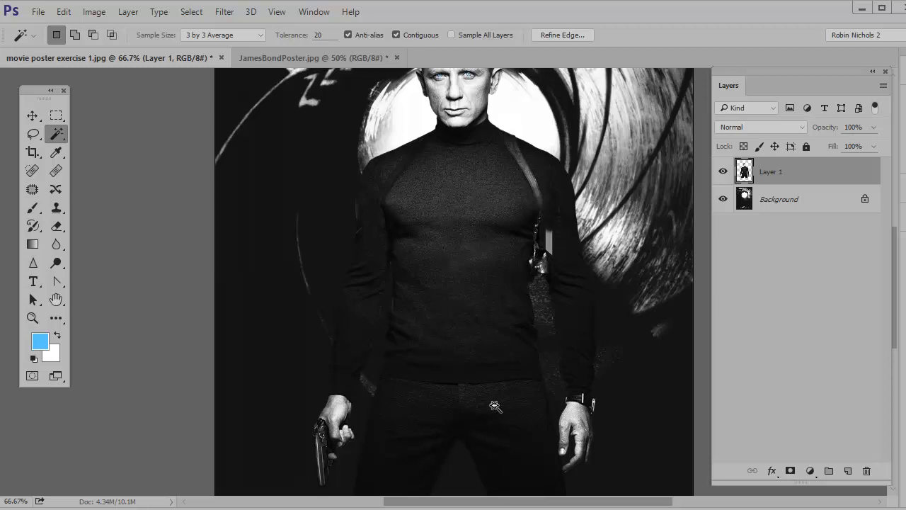
pyautogui.moveTo(494, 421); pyautogui.dragTo(504, 326)
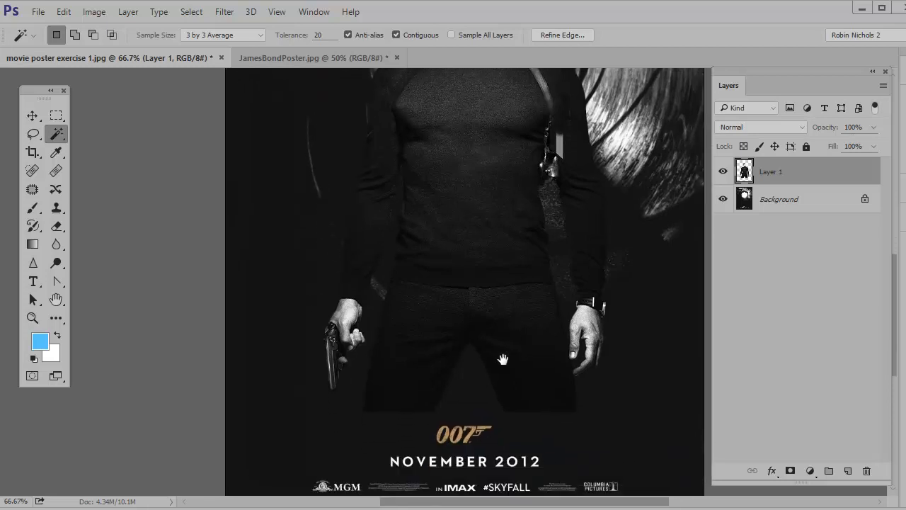
pyautogui.moveTo(503, 359); pyautogui.dragTo(511, 214)
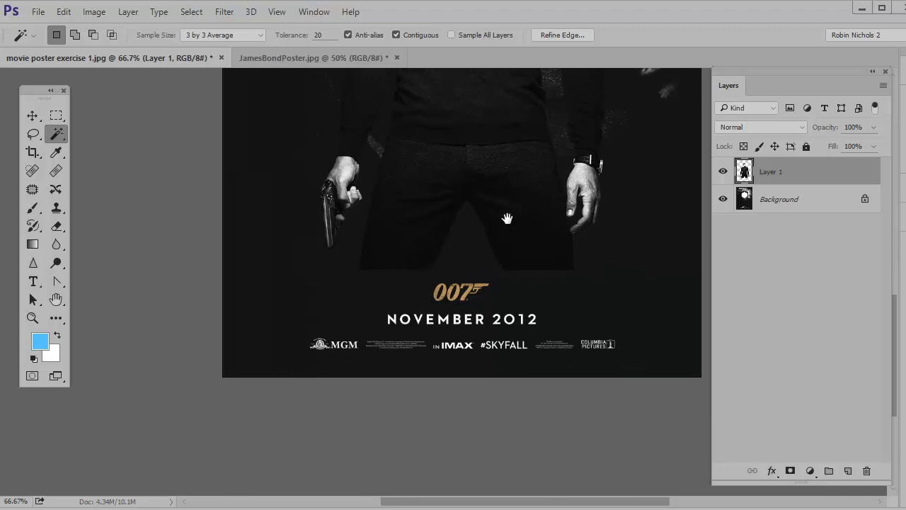
# Select the full-width lower part of the Background layer around the 007 logo and credits, using the Rectangular Marquee with a 0 px feather.
pyautogui.click(800, 205)
pyautogui.click(58, 116)
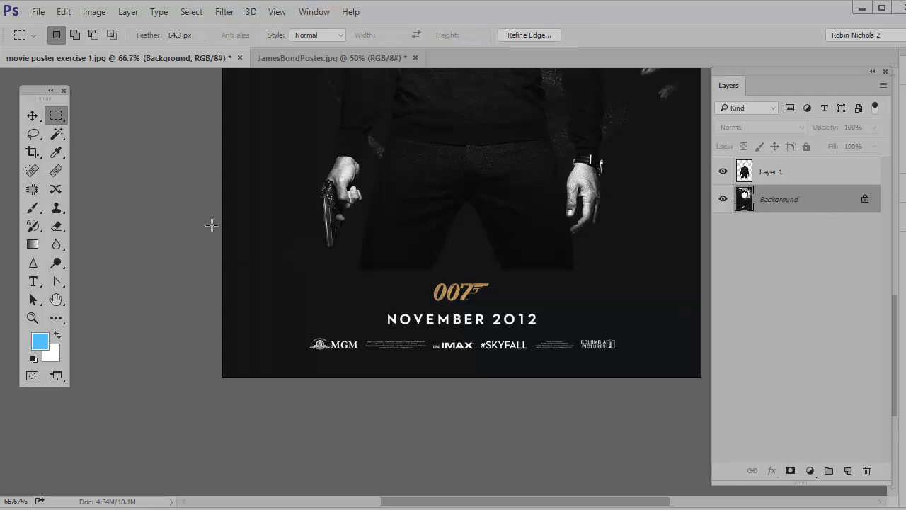
pyautogui.moveTo(208, 222); pyautogui.dragTo(728, 450)
pyautogui.hotkey('ctrl', 'd')
pyautogui.moveTo(147, 39); pyautogui.dragTo(2, 28)
pyautogui.moveTo(147, 39); pyautogui.dragTo(79, 29)
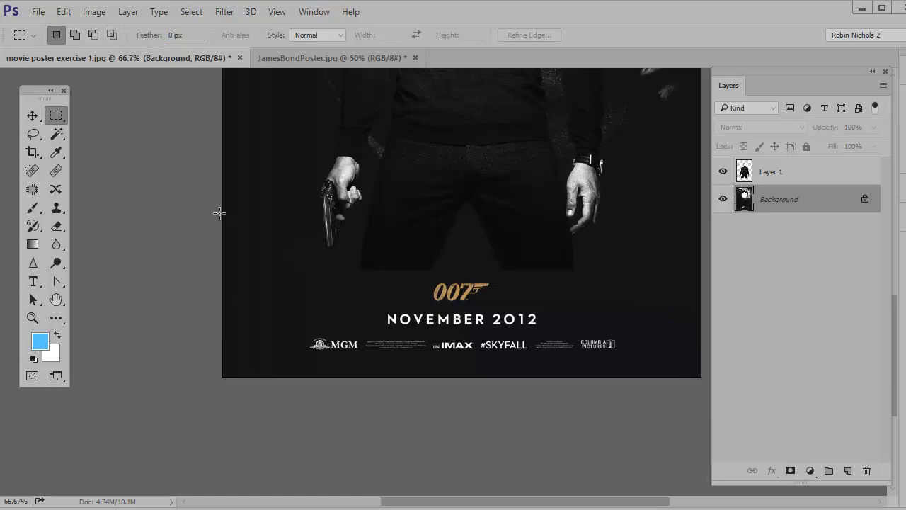
pyautogui.moveTo(663, 385); pyautogui.dragTo(766, 432)
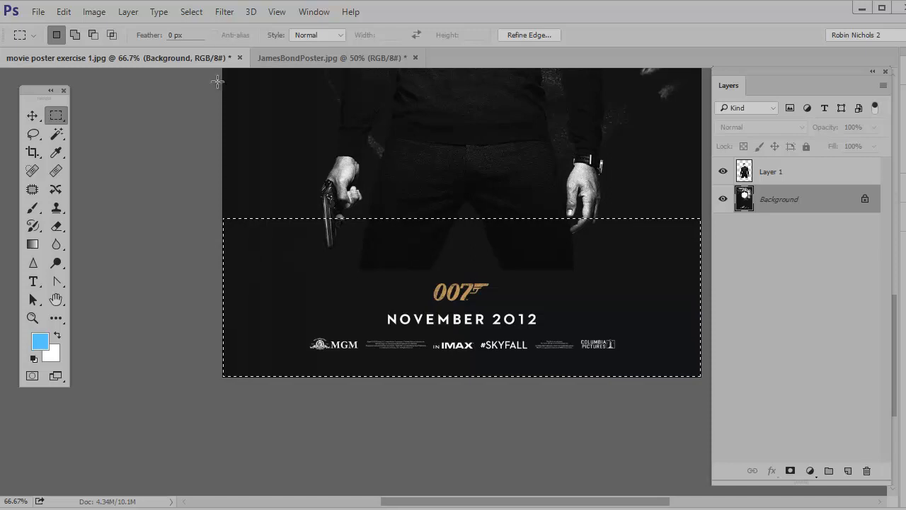
# Feather the selection around the poster's 007 logo and credits by 39.7 pixels.
pyautogui.click(201, 15)
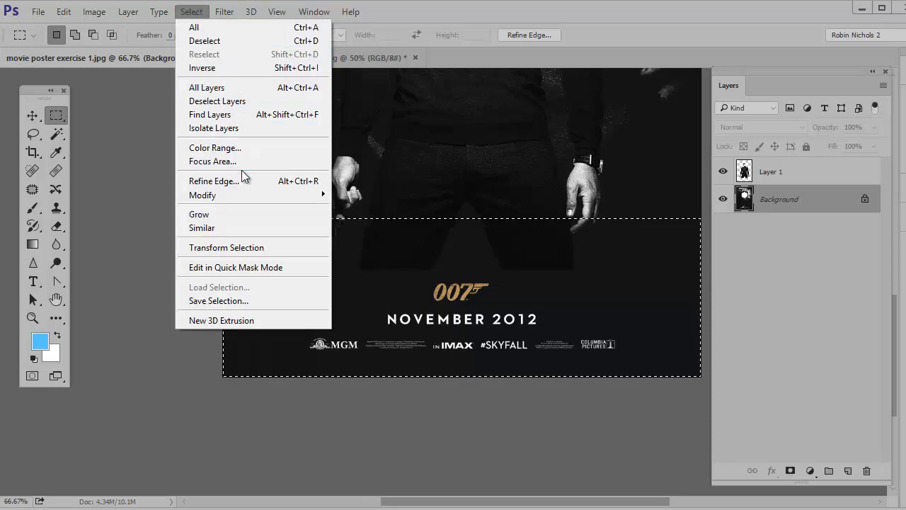
pyautogui.moveTo(248, 199)
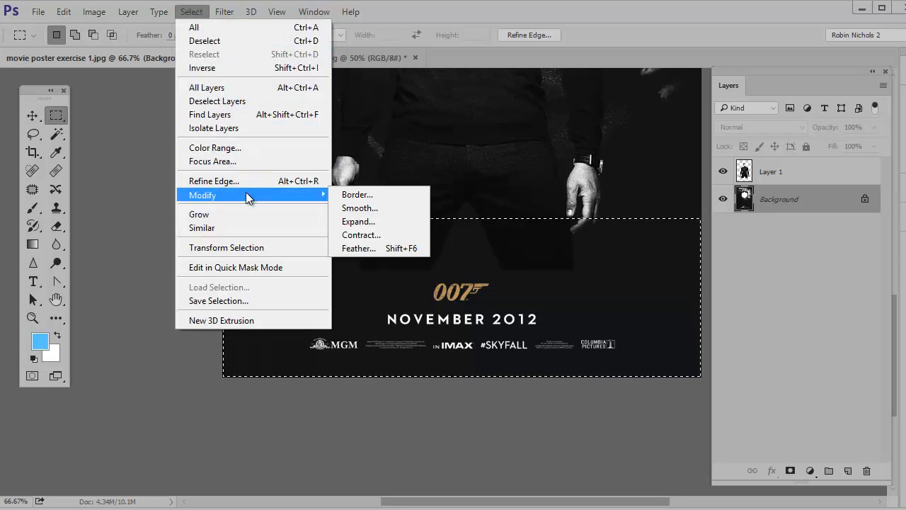
pyautogui.click(374, 247)
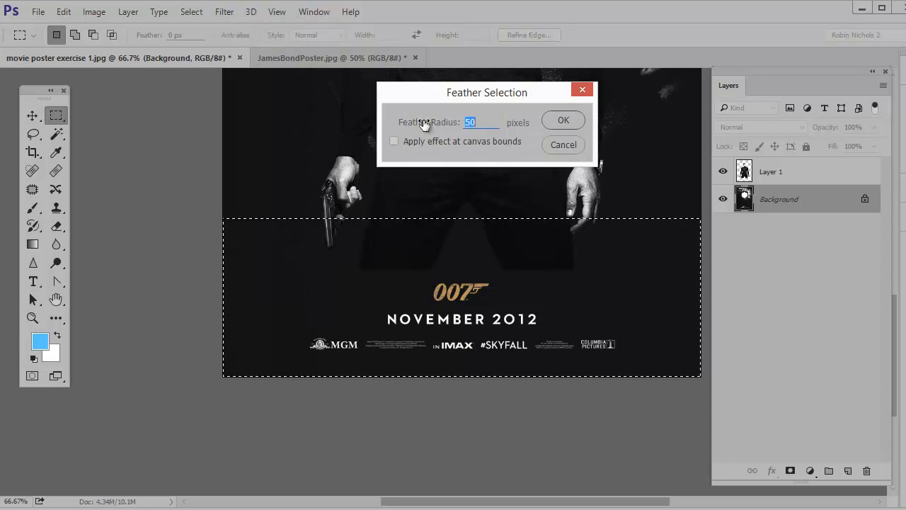
pyautogui.moveTo(427, 127); pyautogui.dragTo(354, 127)
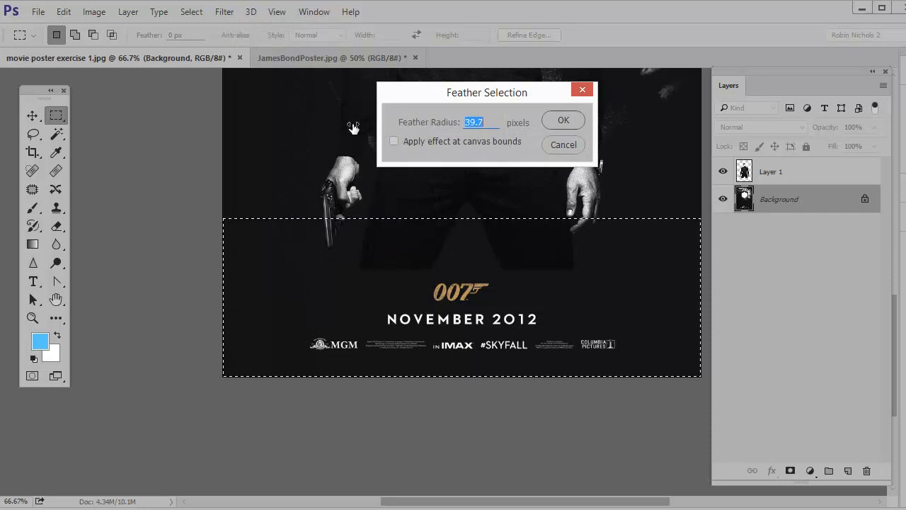
pyautogui.click(562, 119)
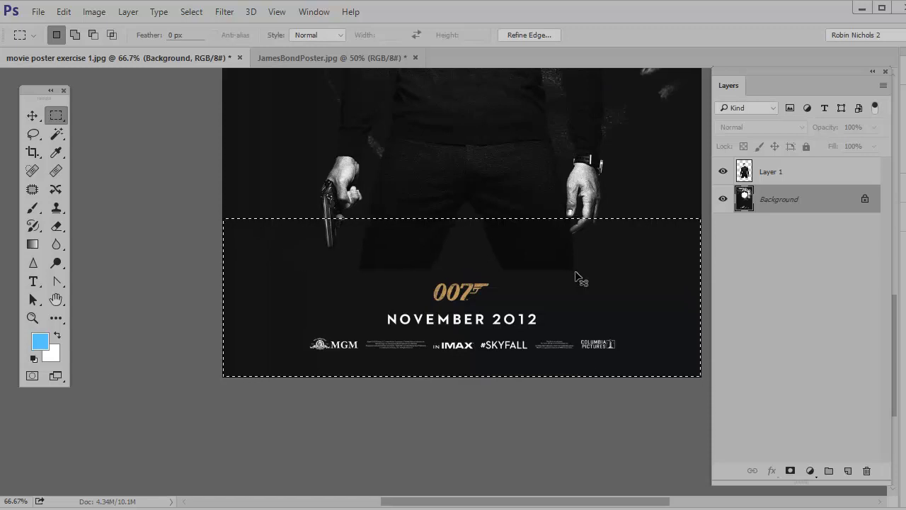
# Copy the feathered lower area to a new layer above the man's Layer 1, and check the fade with the Background hidden.
pyautogui.hotkey('ctrl', 'j')
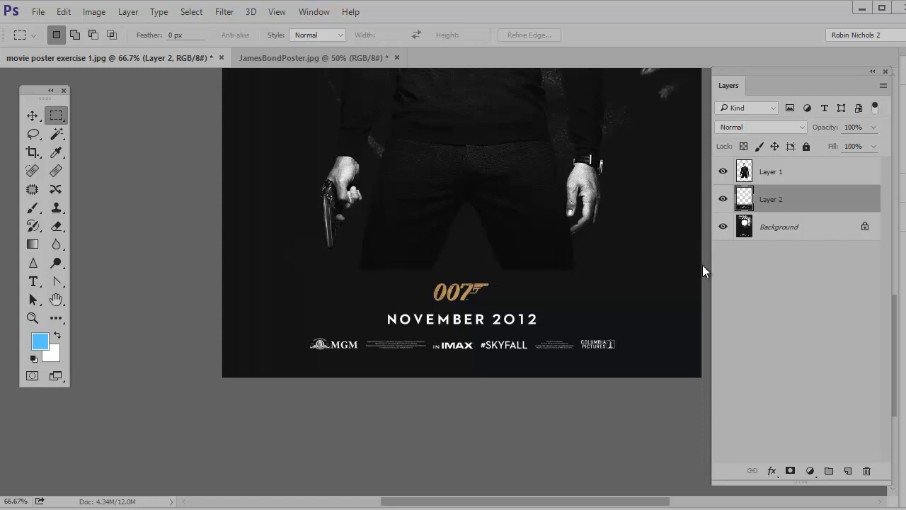
pyautogui.moveTo(799, 180); pyautogui.dragTo(804, 202)
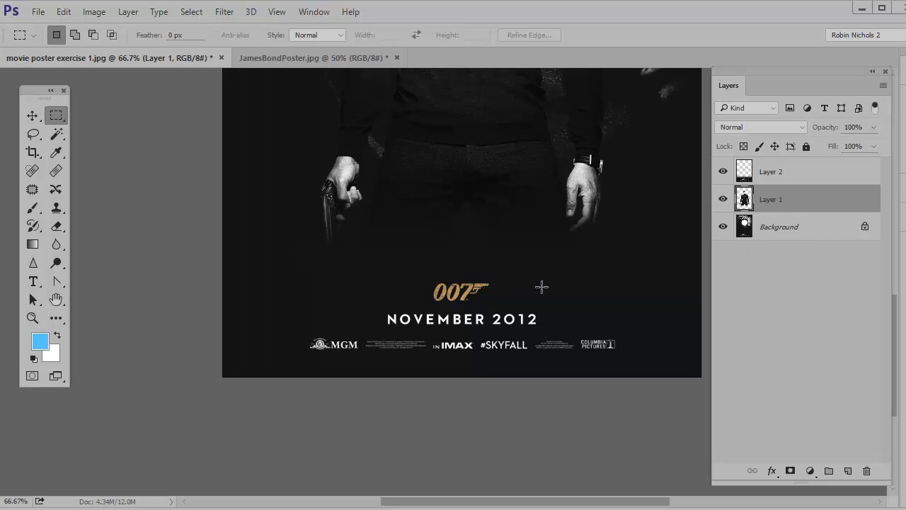
pyautogui.click(723, 226)
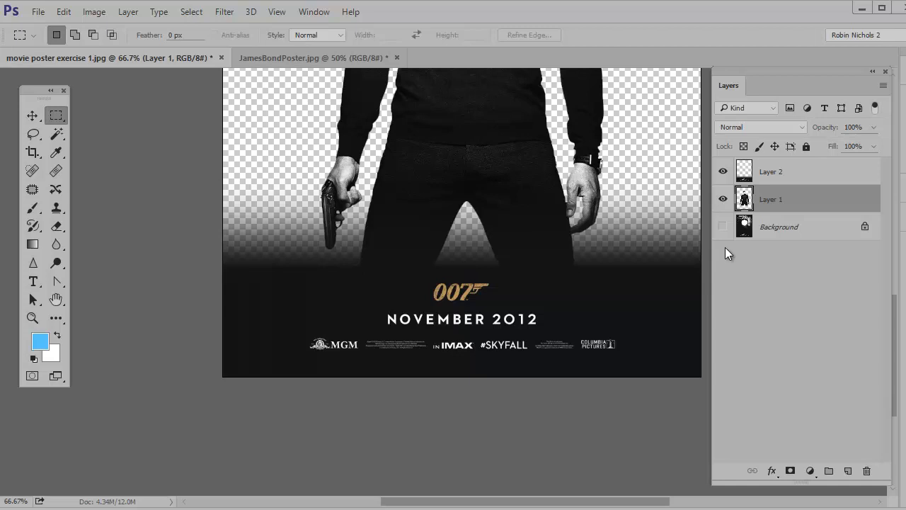
pyautogui.click(722, 226)
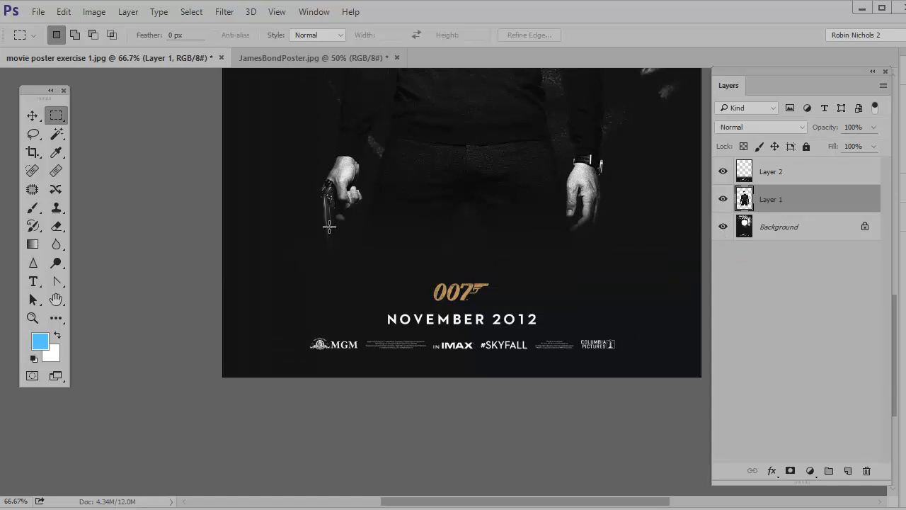
# Select Layer 2 and lower its opacity to 17%.
pyautogui.click(795, 172)
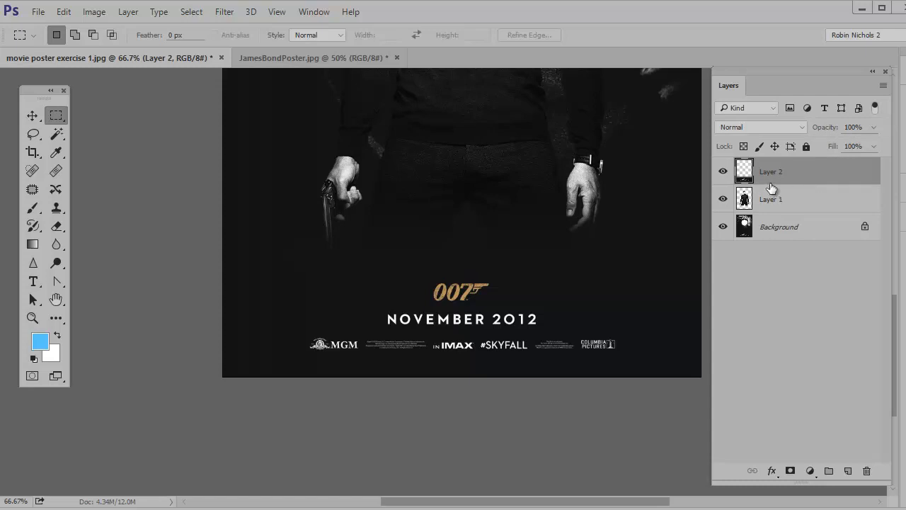
pyautogui.moveTo(821, 132); pyautogui.dragTo(736, 127)
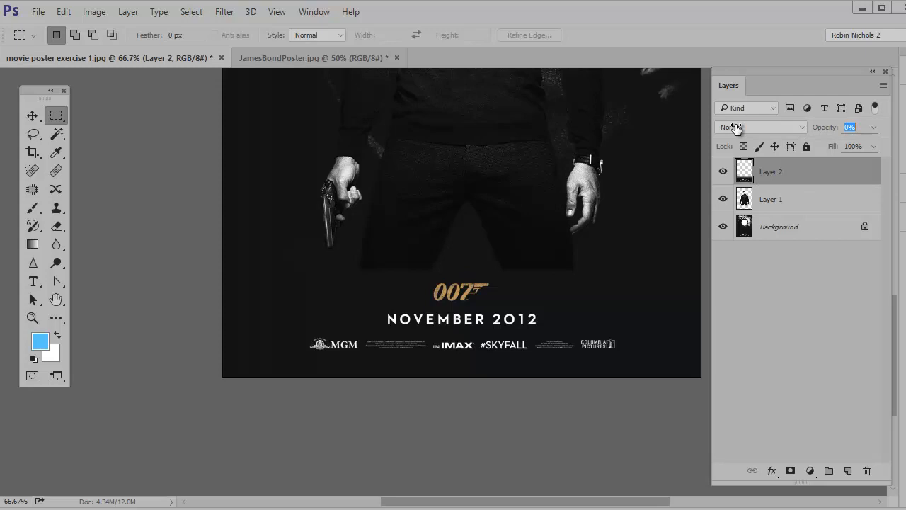
pyautogui.moveTo(736, 128); pyautogui.dragTo(752, 124)
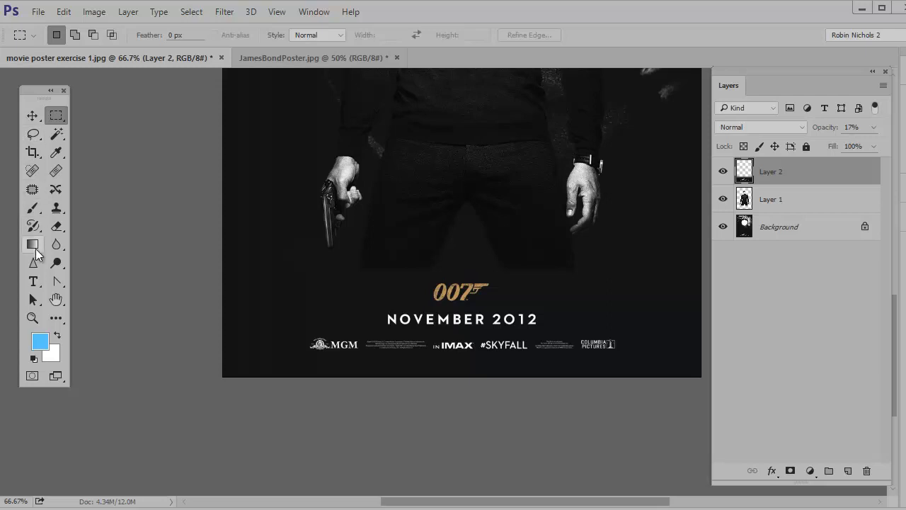
# Switch to the Eraser and reduce its brush size to 50 px.
pyautogui.click(56, 226)
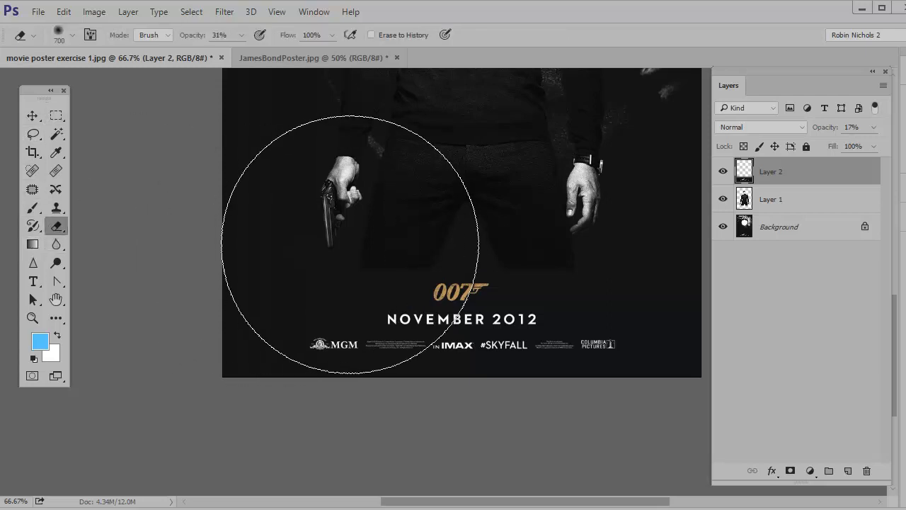
pyautogui.press('[')
pyautogui.press('[')
pyautogui.press('[')
pyautogui.press('[')
pyautogui.press('[')
pyautogui.press('[')
pyautogui.press('[')
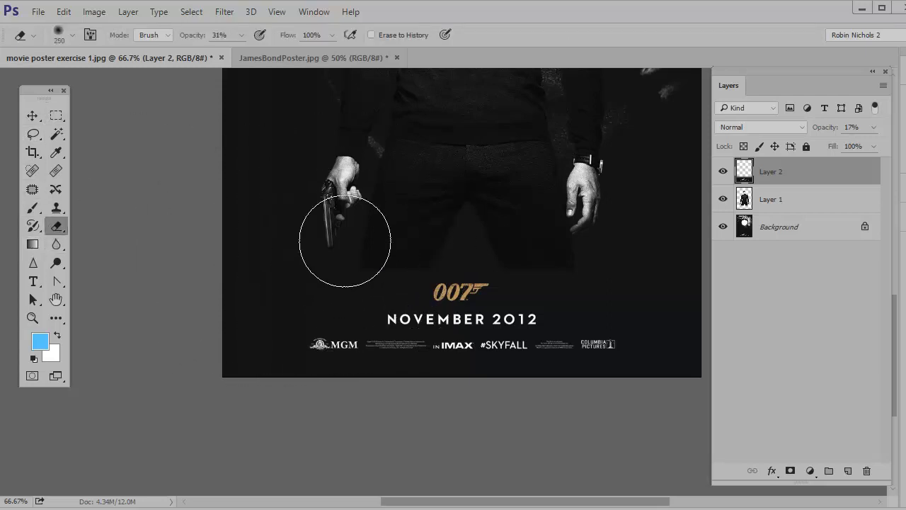
pyautogui.press('[')
pyautogui.press('[')
pyautogui.press('[')
pyautogui.press('[')
# Set Layer 2's opacity to 100%, erase it over the man's fingers and gun, and check the erased spots with the Background hidden.
pyautogui.moveTo(824, 132); pyautogui.dragTo(888, 133)
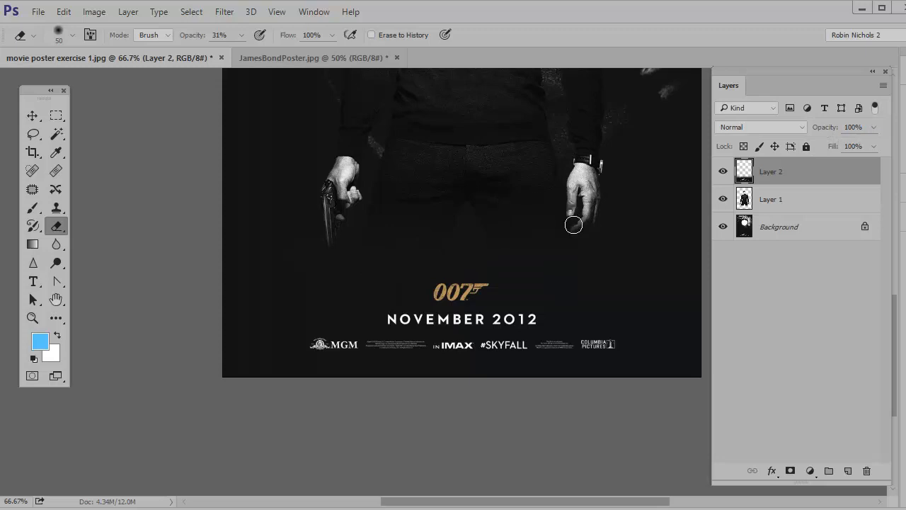
pyautogui.moveTo(581, 227)
pyautogui.mouseDown()
pyautogui.moveTo(591, 208)
pyautogui.moveTo(579, 227)
pyautogui.mouseUp()
pyautogui.moveTo(355, 197)
pyautogui.mouseDown()
pyautogui.moveTo(330, 250)
pyautogui.moveTo(321, 194)
pyautogui.moveTo(326, 235)
pyautogui.moveTo(328, 183)
pyautogui.moveTo(385, 179)
pyautogui.moveTo(339, 190)
pyautogui.moveTo(335, 245)
pyautogui.moveTo(322, 198)
pyautogui.moveTo(326, 241)
pyautogui.moveTo(324, 194)
pyautogui.mouseUp()
pyautogui.click(723, 228)
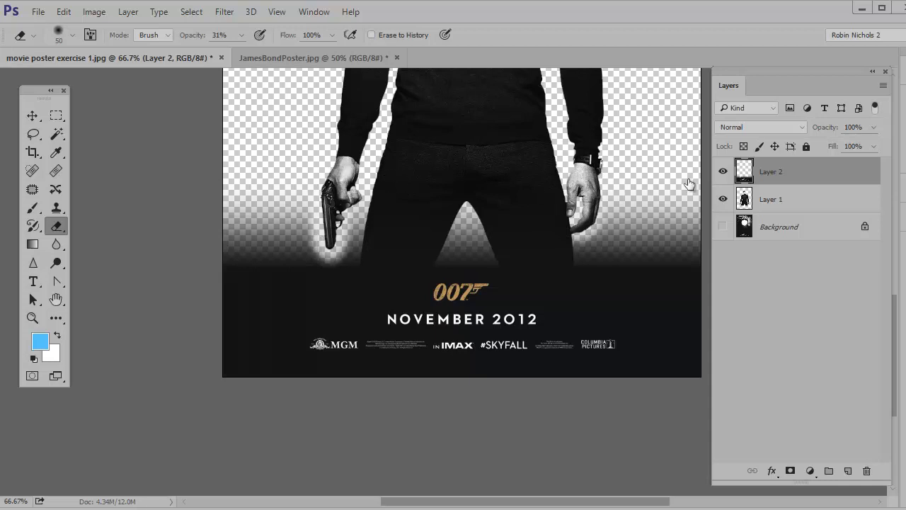
pyautogui.click(722, 227)
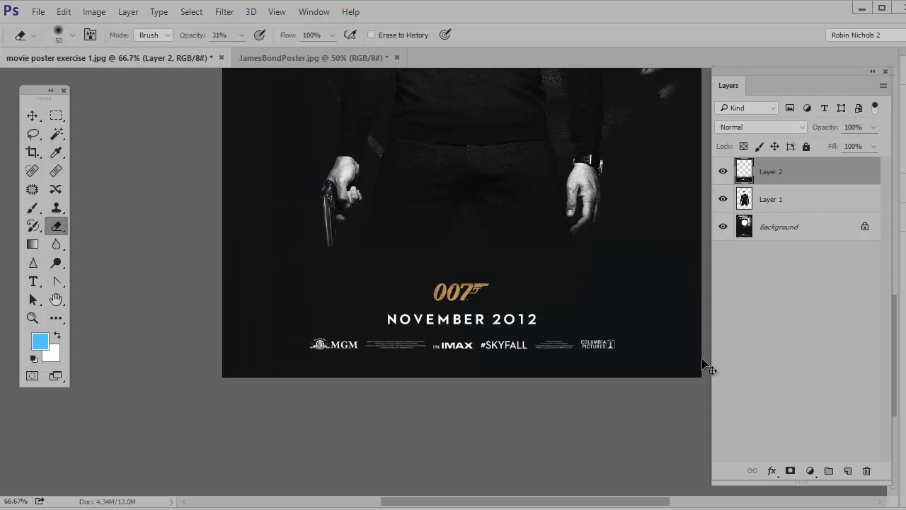
# Switch to dafont.com and download the SkyFall Done font.
pyautogui.hotkey('ctrl', '-')
pyautogui.moveTo(610, 196); pyautogui.dragTo(583, 309)
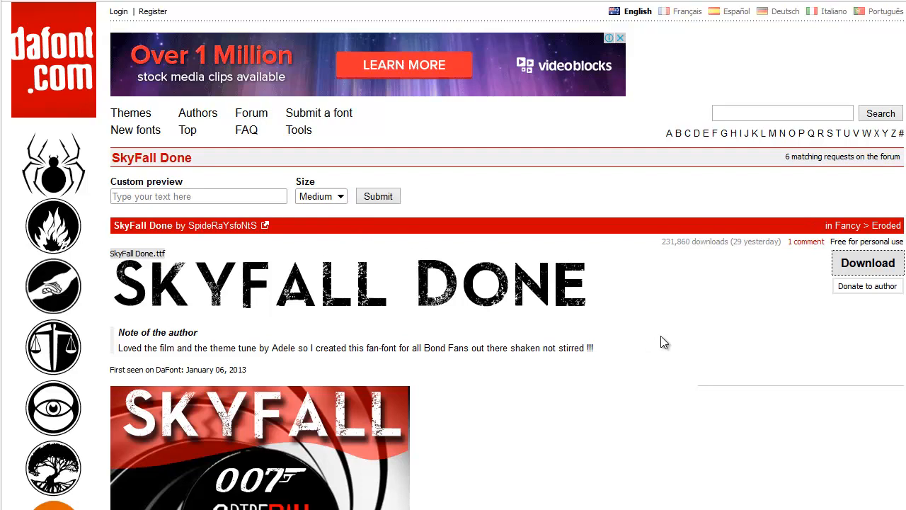
pyautogui.click(865, 269)
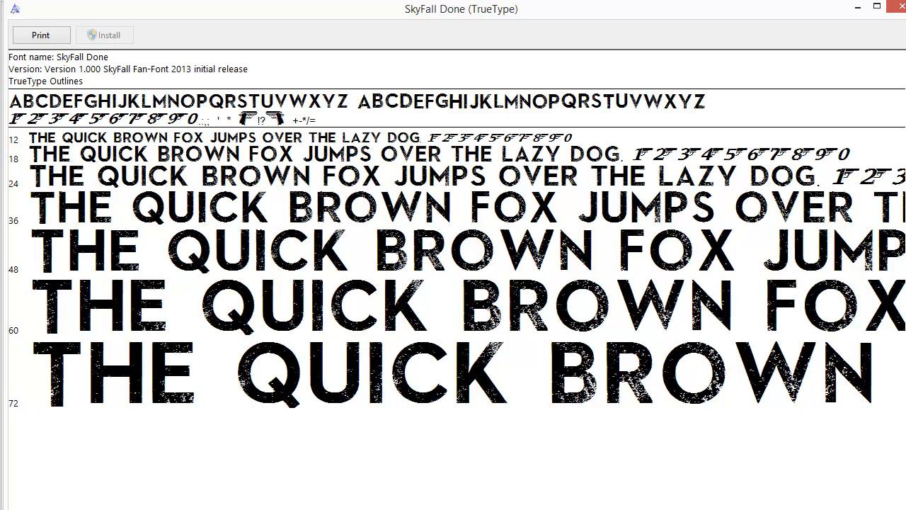
# Look over the downloaded archive's license and SkyFall Done TrueType file, then close the font preview.
pyautogui.hotkey('alt', 'Tab')
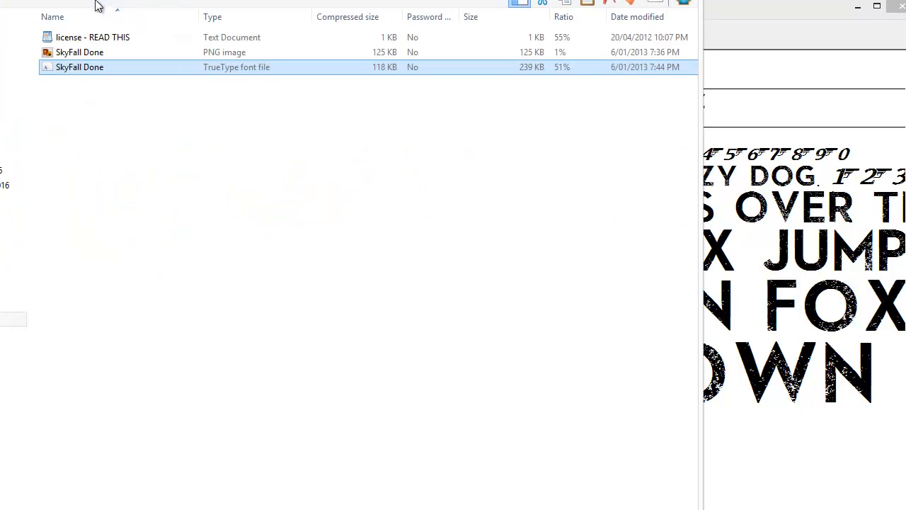
pyautogui.keyDown('ctrl'); pyautogui.click(60, 41); pyautogui.keyUp('ctrl')
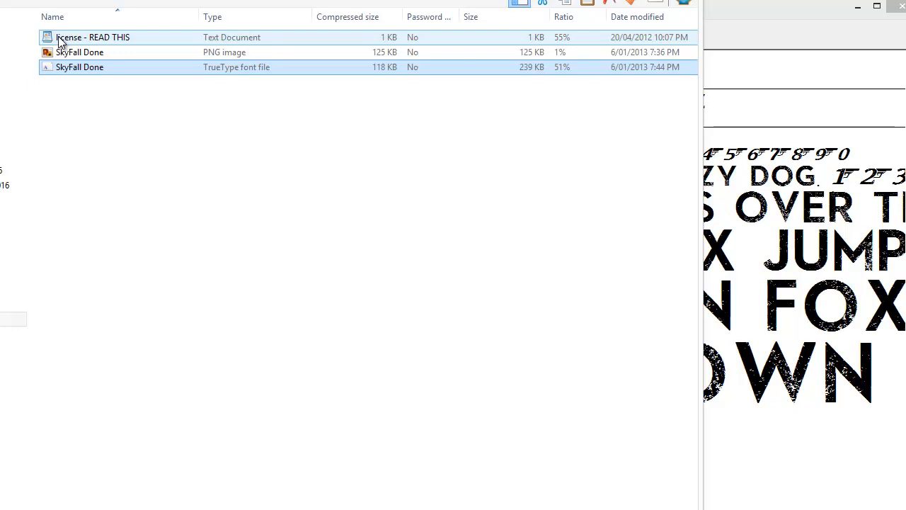
pyautogui.click(60, 68)
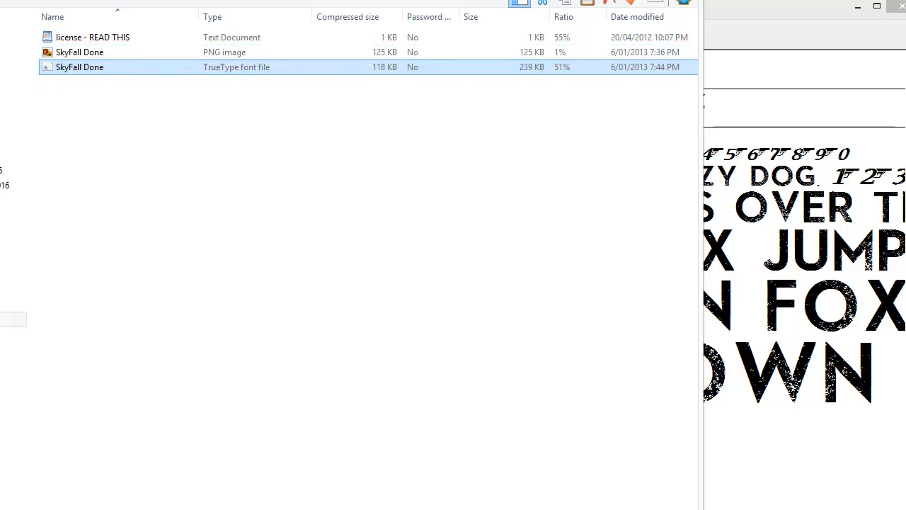
pyautogui.hotkey('alt', 'Tab')
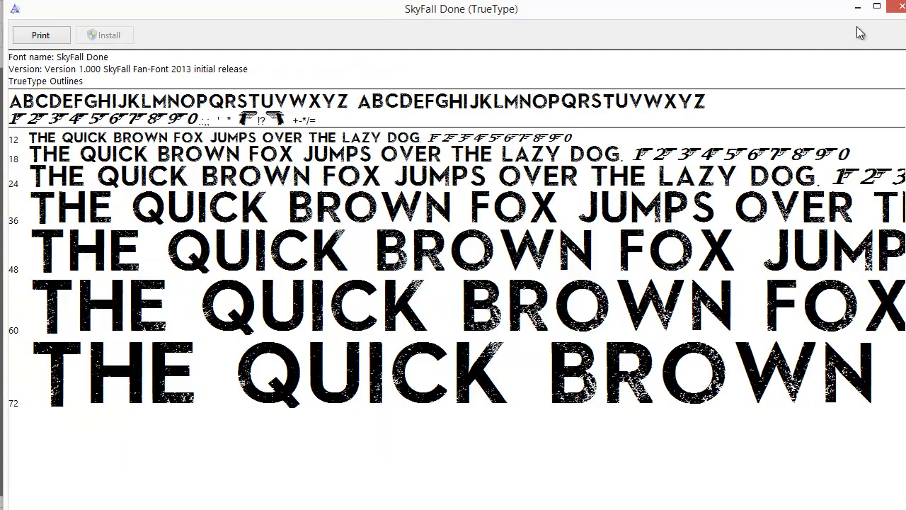
pyautogui.click(896, 6)
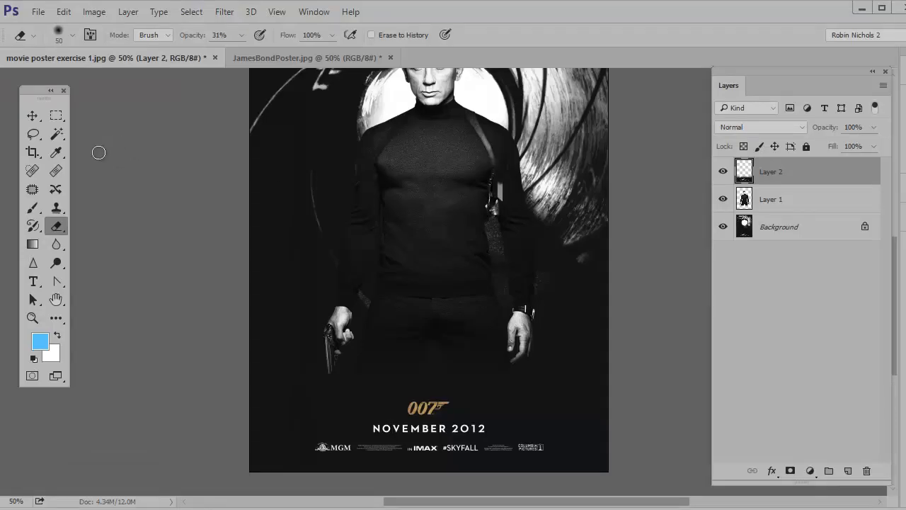
# Add the title SkyFall in 161 pt SkyFall Done Regular and place it centred just above the 007 logo.
pyautogui.click(39, 281)
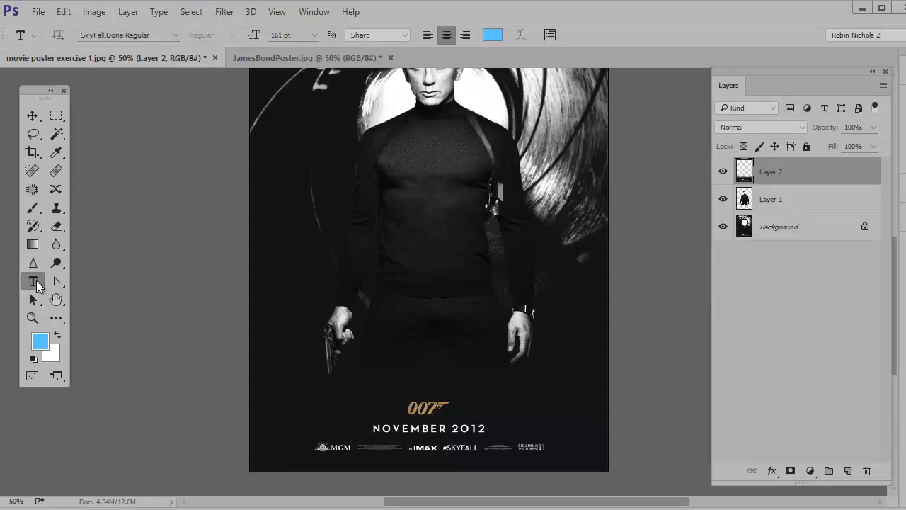
pyautogui.click(291, 293)
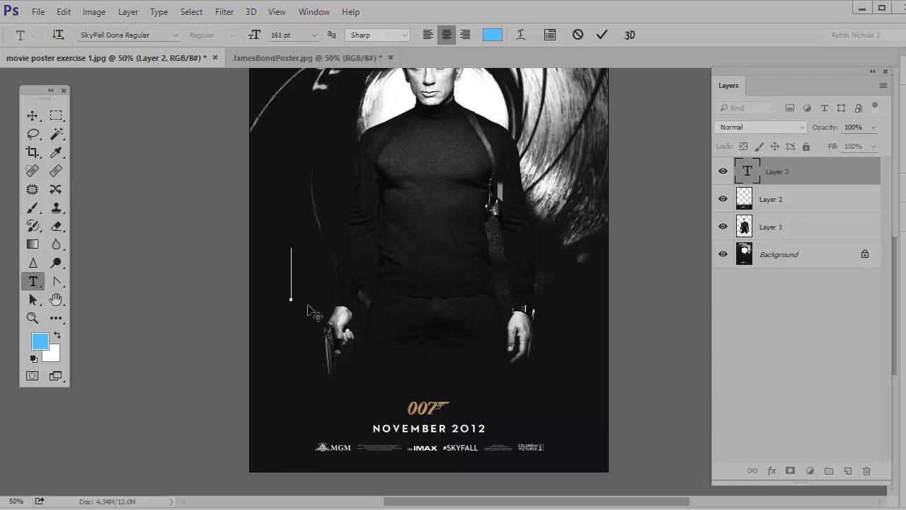
pyautogui.write('SKY')
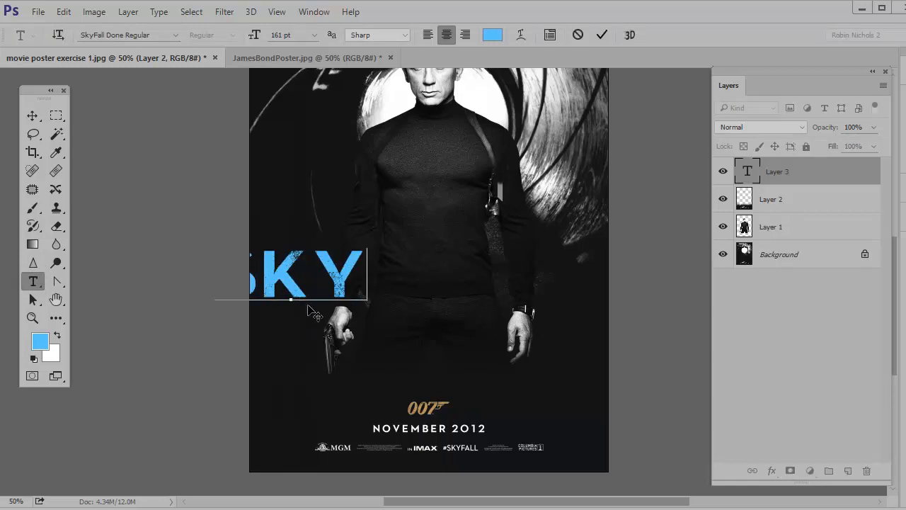
pyautogui.write('FALL')
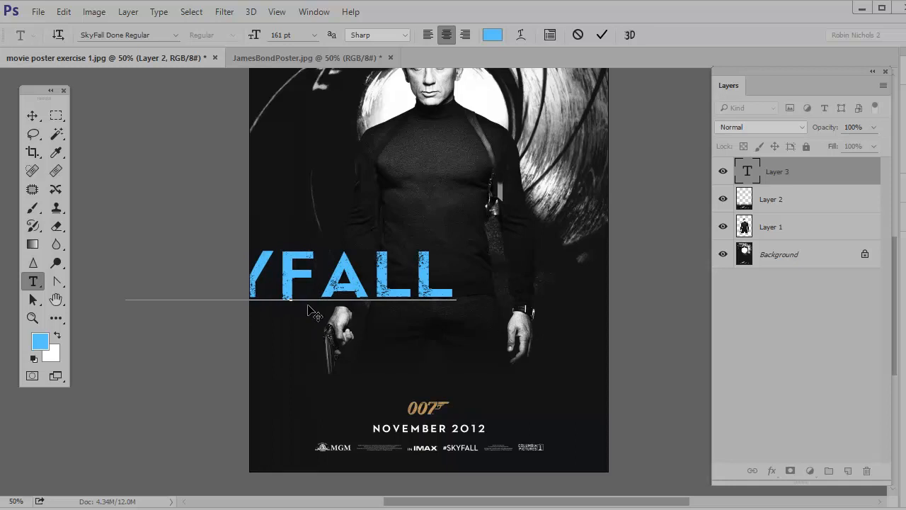
pyautogui.moveTo(300, 382); pyautogui.dragTo(441, 473)
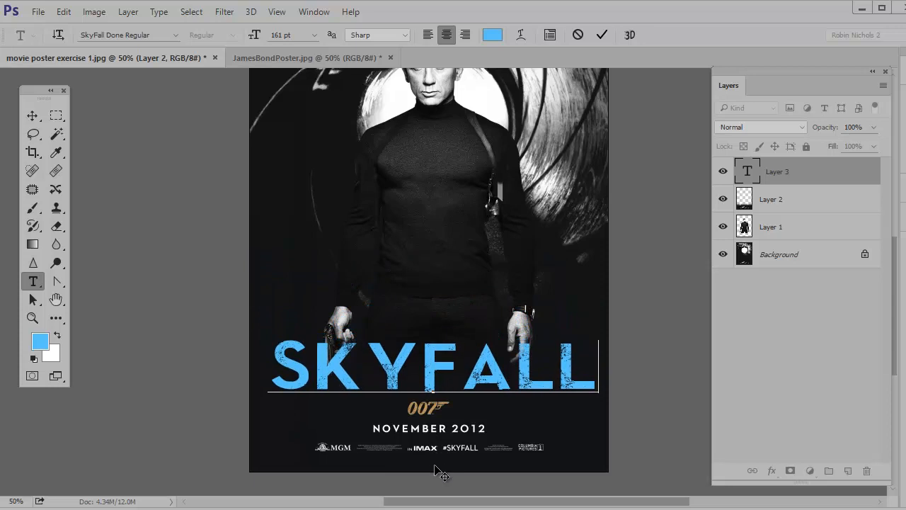
# Enlarge the whole SkyFall title to 163 pt and commit the text.
pyautogui.click(418, 361)
pyautogui.doubleClick(414, 357)
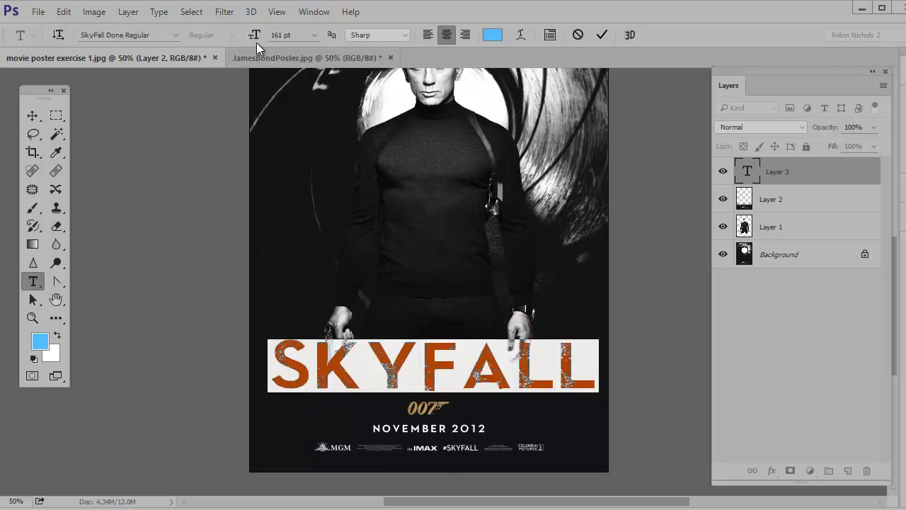
pyautogui.moveTo(256, 35); pyautogui.dragTo(259, 140)
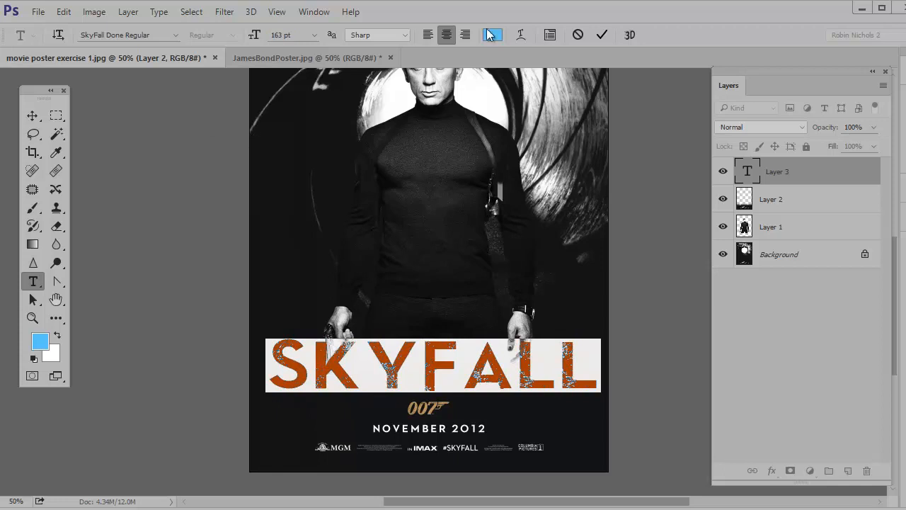
pyautogui.click(602, 35)
# Nudge the SkyFall title slightly left and down over the 007 logo, so it sits just above NOVEMBER 2012.
pyautogui.press('v')
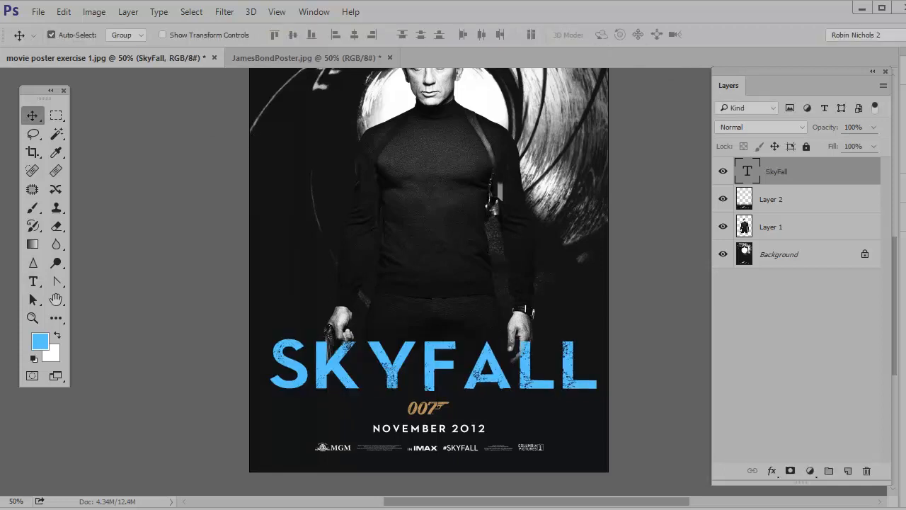
pyautogui.hotkey('shift', 'Left')
pyautogui.hotkey('shift', 'Down')
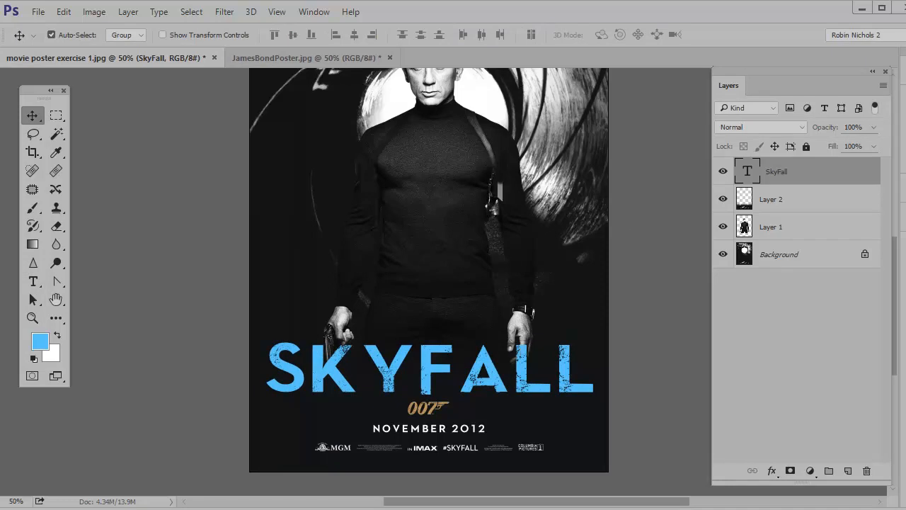
pyautogui.press('Down')
pyautogui.press('Down')
pyautogui.press('Down')
pyautogui.press('Down')
pyautogui.press('Down')
pyautogui.press('Down')
pyautogui.press('Down')
pyautogui.press('Down')
pyautogui.press('Down')
pyautogui.press('Down')
pyautogui.press('Down')
pyautogui.press('Down')
pyautogui.press('Down')
pyautogui.press('Down')
pyautogui.press('Down')
pyautogui.press('Down')
pyautogui.press('Down')
pyautogui.press('Down')
pyautogui.press('Down')
pyautogui.press('Down')
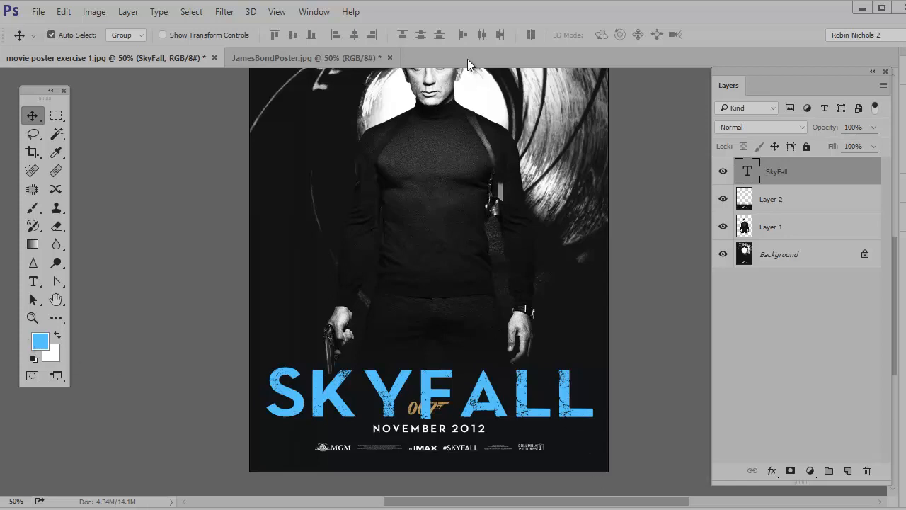
# Recolour the whole SkyFall title from blue to a golden yellow that matches the 007 logo, and commit the text.
pyautogui.press('t')
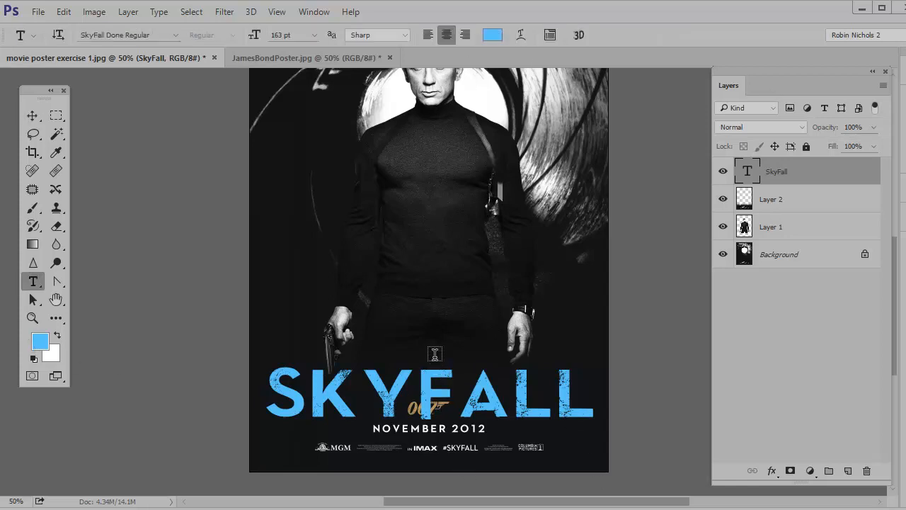
pyautogui.doubleClick(464, 396)
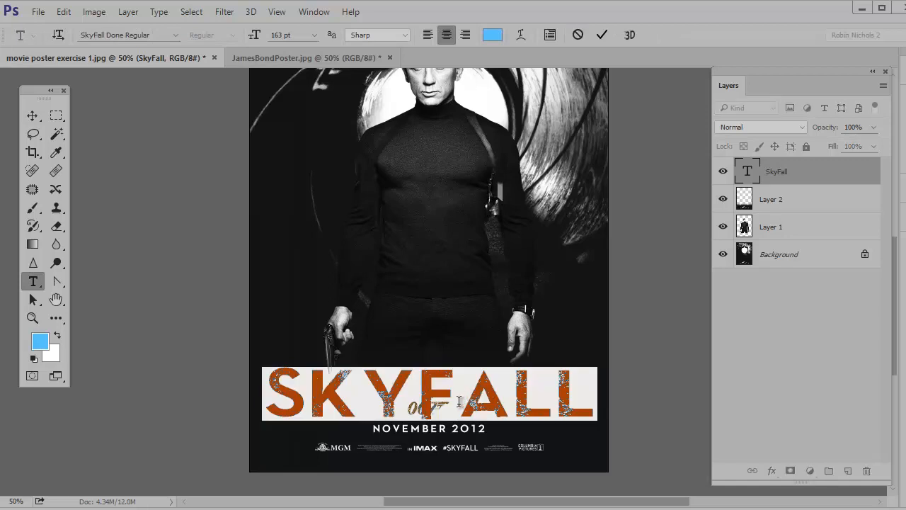
pyautogui.click(40, 344)
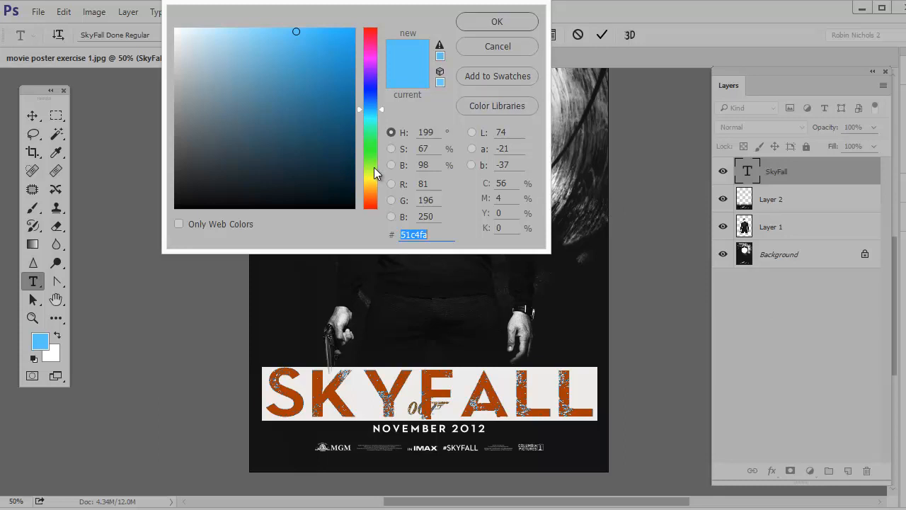
pyautogui.click(371, 180)
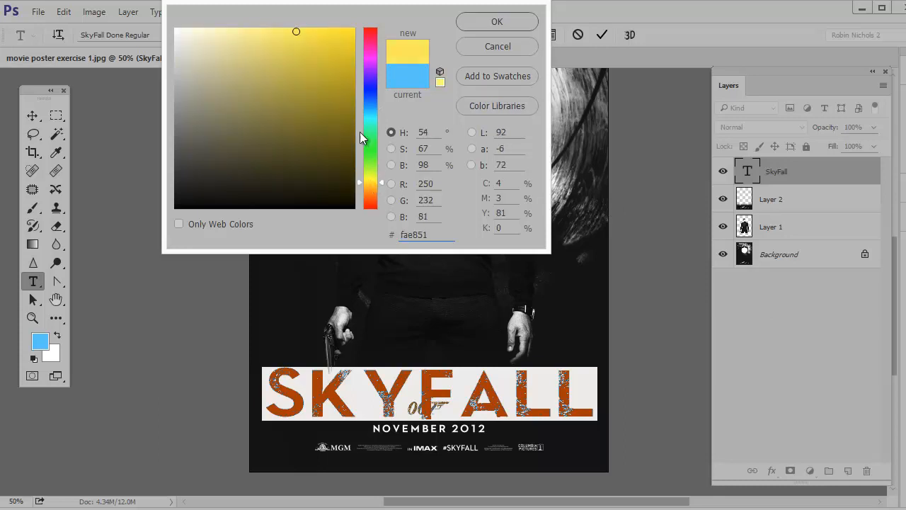
pyautogui.click(339, 66)
pyautogui.click(338, 62)
pyautogui.moveTo(379, 182); pyautogui.dragTo(373, 185)
pyautogui.click(466, 22)
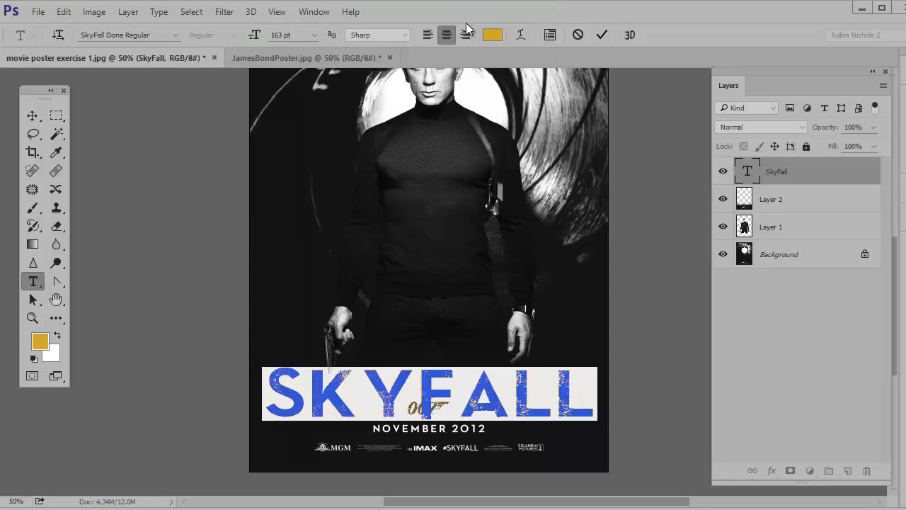
pyautogui.click(470, 384)
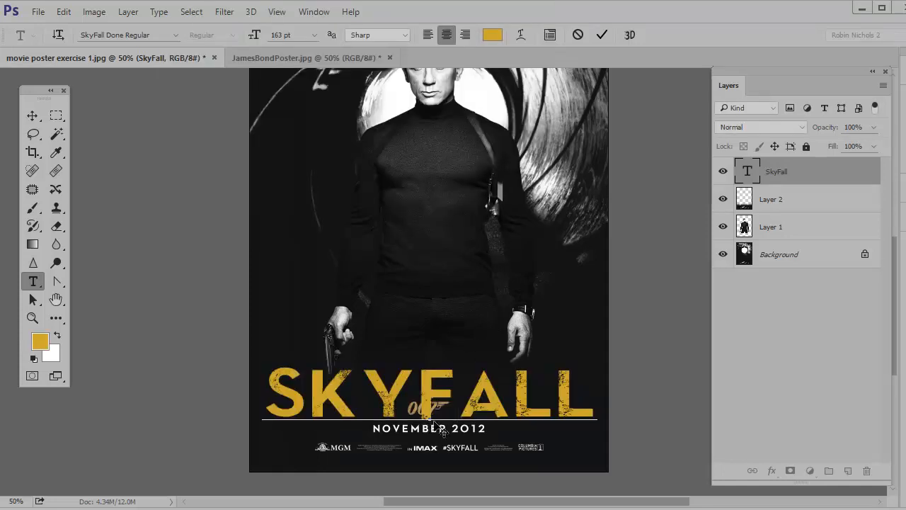
pyautogui.click(599, 35)
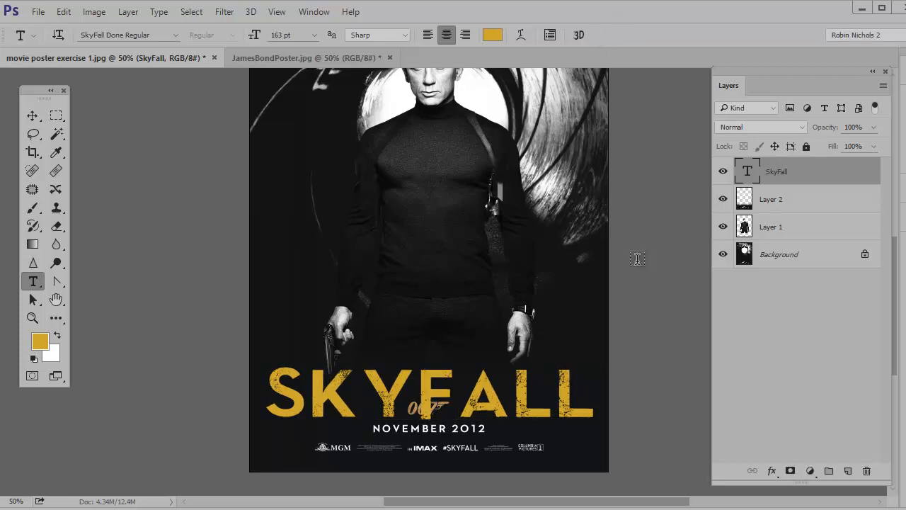
# Hide the SkyFall text layer, Layer 2 and Layer 1 so that only the Background shows.
pyautogui.click(723, 171)
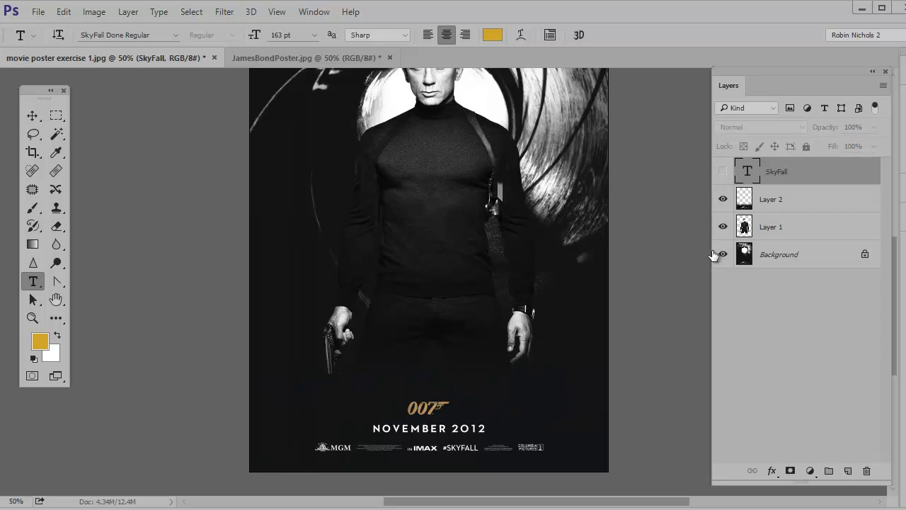
pyautogui.click(723, 200)
pyautogui.click(723, 228)
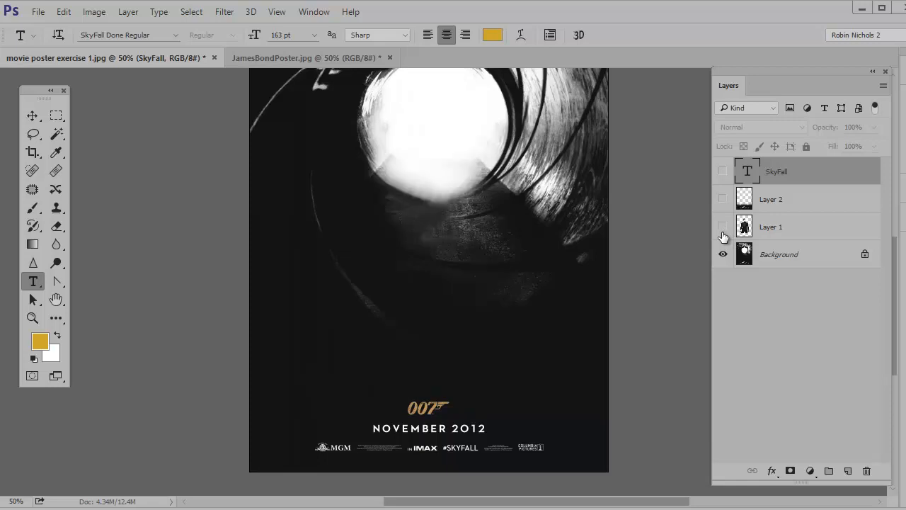
# Copy the 007 logo from the Background onto its own layer and move the copy up and right, clear of the original.
pyautogui.click(836, 263)
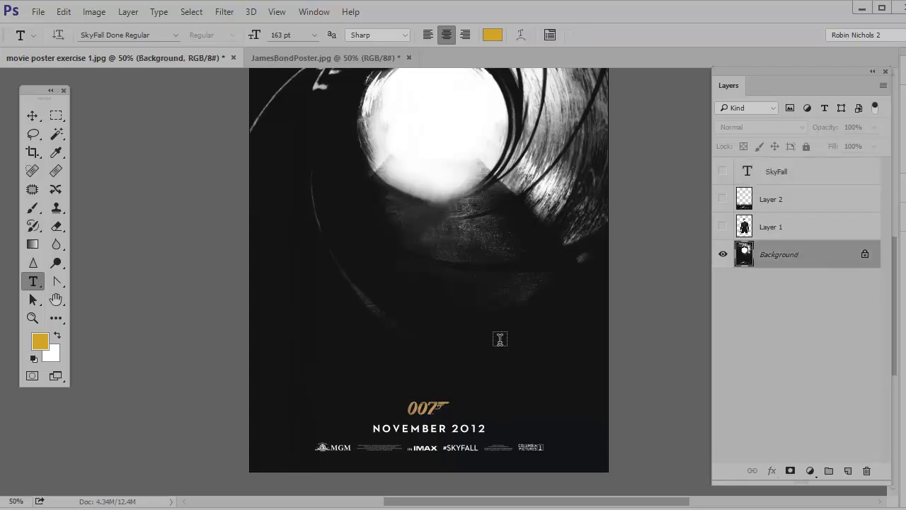
pyautogui.press('m')
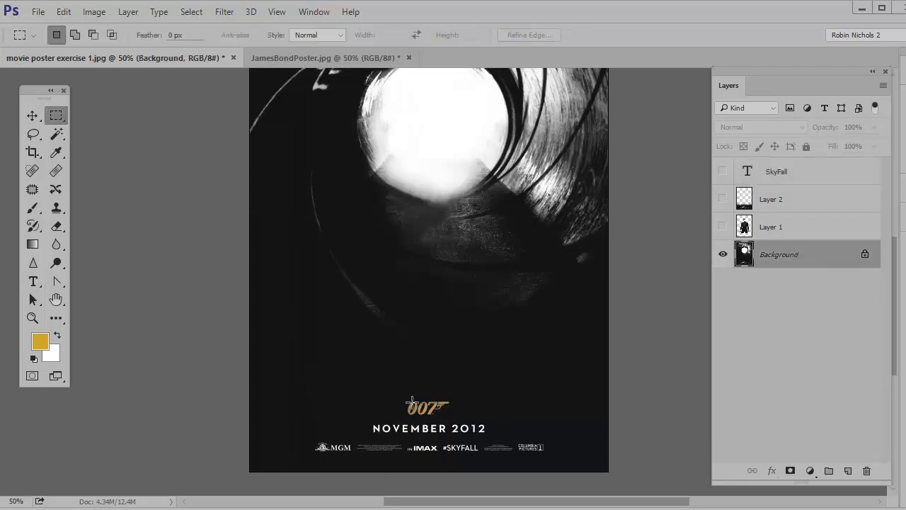
pyautogui.moveTo(397, 395); pyautogui.dragTo(456, 420)
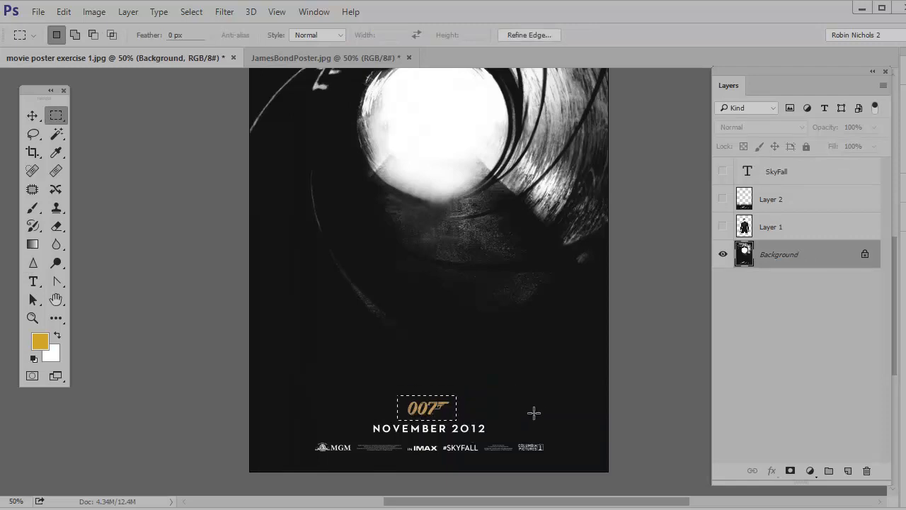
pyautogui.hotkey('ctrl', 'j')
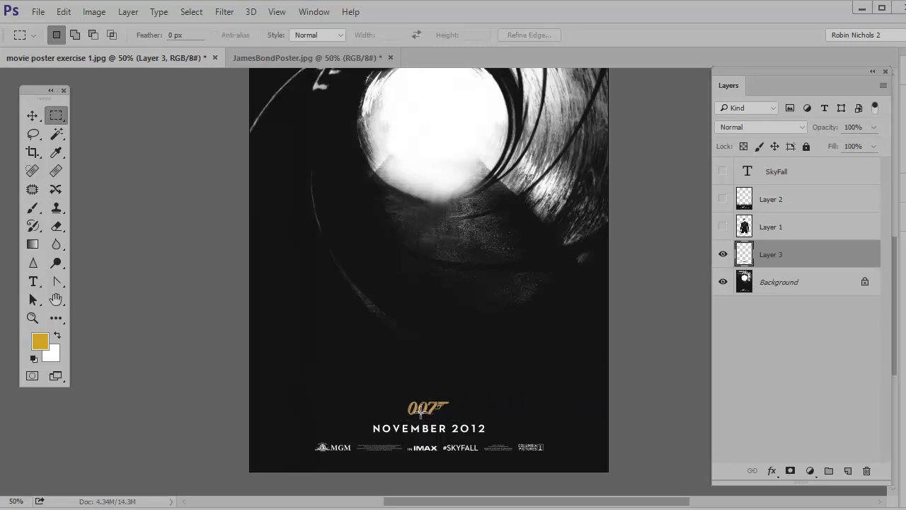
pyautogui.press('v')
pyautogui.moveTo(424, 409); pyautogui.dragTo(547, 327)
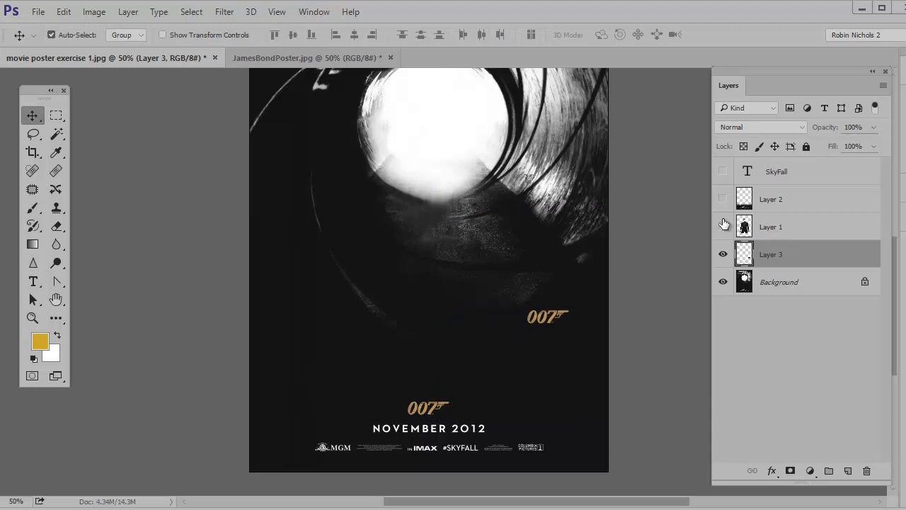
# Paint out the original 007 logo on the Background with a 35 px Normal-mode brush in the dark colour sampled beside it.
pyautogui.click(830, 280)
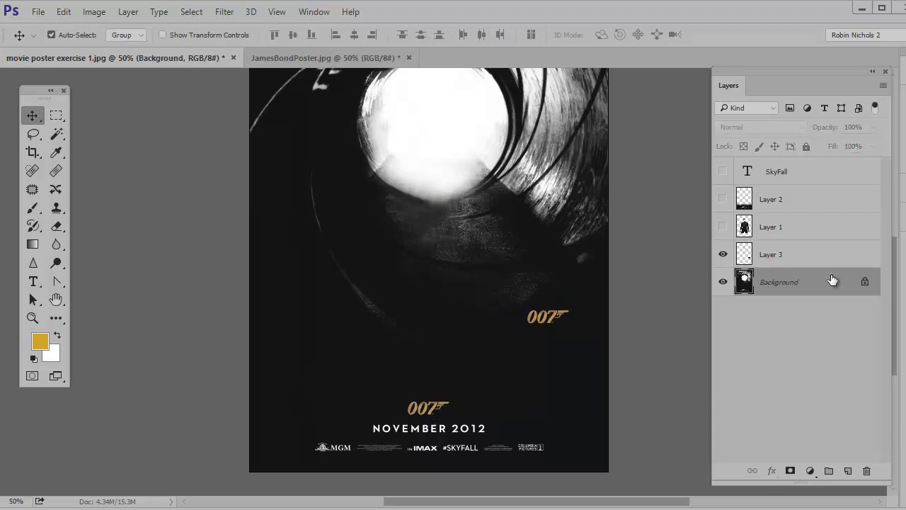
pyautogui.click(477, 401)
pyautogui.press('b')
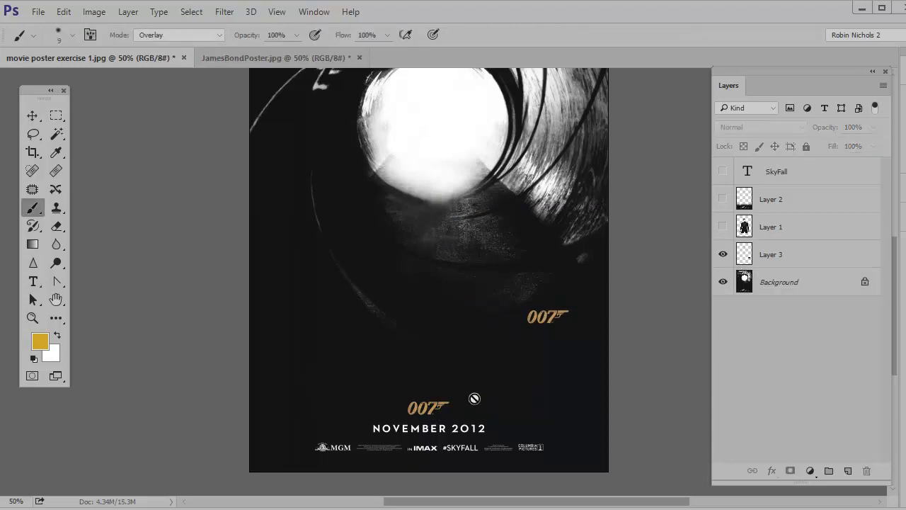
pyautogui.click(803, 283)
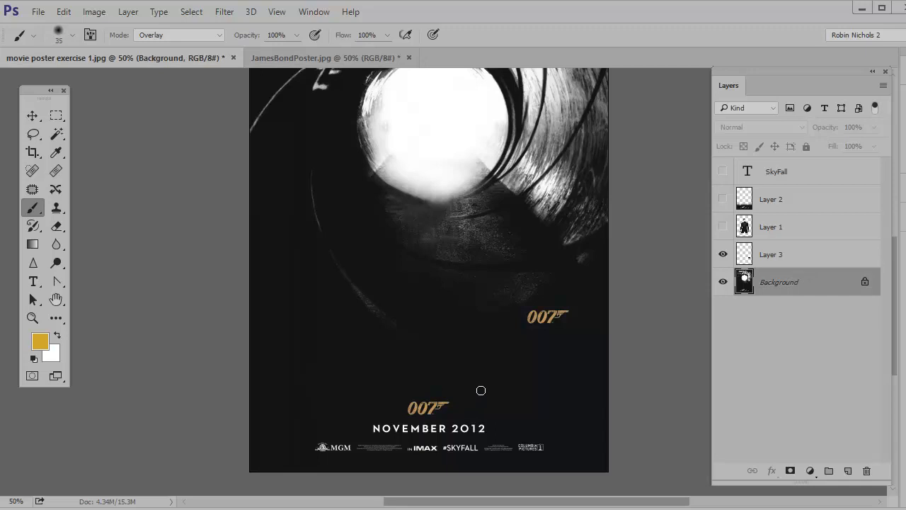
pyautogui.keyDown('alt'); pyautogui.click(488, 383); pyautogui.keyUp('alt')
pyautogui.moveTo(461, 404)
pyautogui.mouseDown()
pyautogui.moveTo(438, 403)
pyautogui.moveTo(385, 397)
pyautogui.moveTo(449, 409)
pyautogui.moveTo(385, 404)
pyautogui.moveTo(433, 410)
pyautogui.mouseUp()
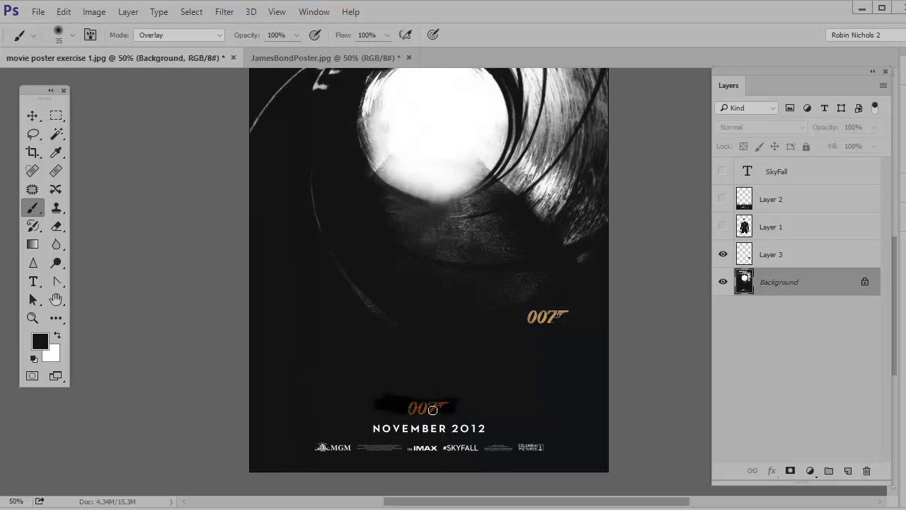
pyautogui.click(193, 34)
pyautogui.click(192, 48)
pyautogui.moveTo(446, 416)
pyautogui.mouseDown()
pyautogui.moveTo(399, 411)
pyautogui.moveTo(454, 405)
pyautogui.moveTo(366, 401)
pyautogui.mouseUp()
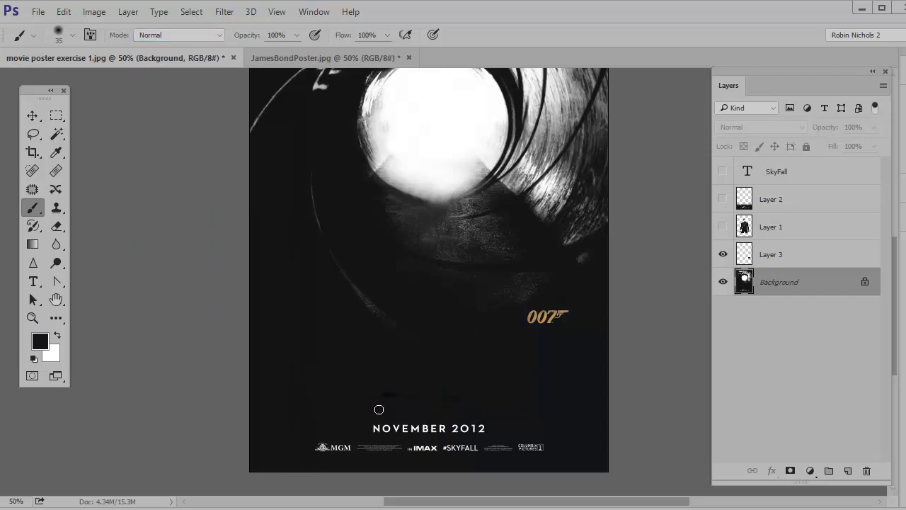
# Show Layer 1 and Layer 2 again and paint out the 007 logo above NOVEMBER 2012 on Layer 2.
pyautogui.click(722, 226)
pyautogui.click(722, 199)
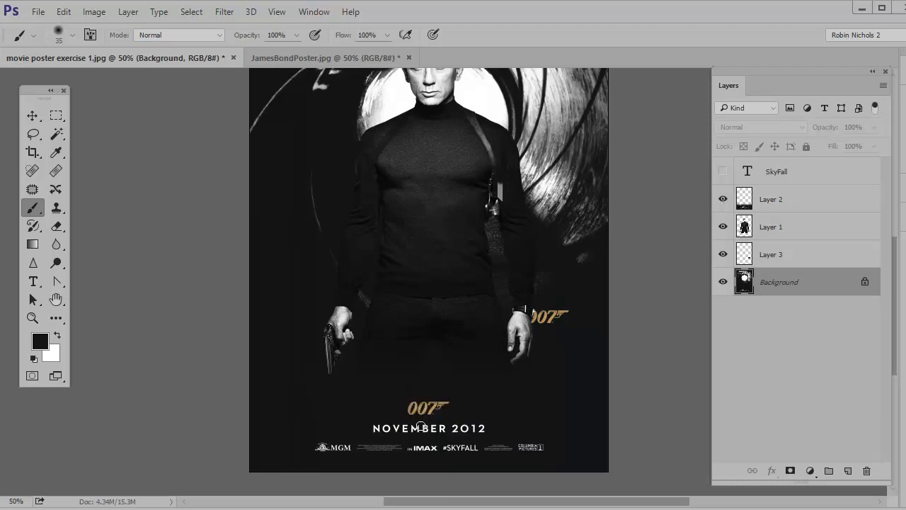
pyautogui.click(799, 201)
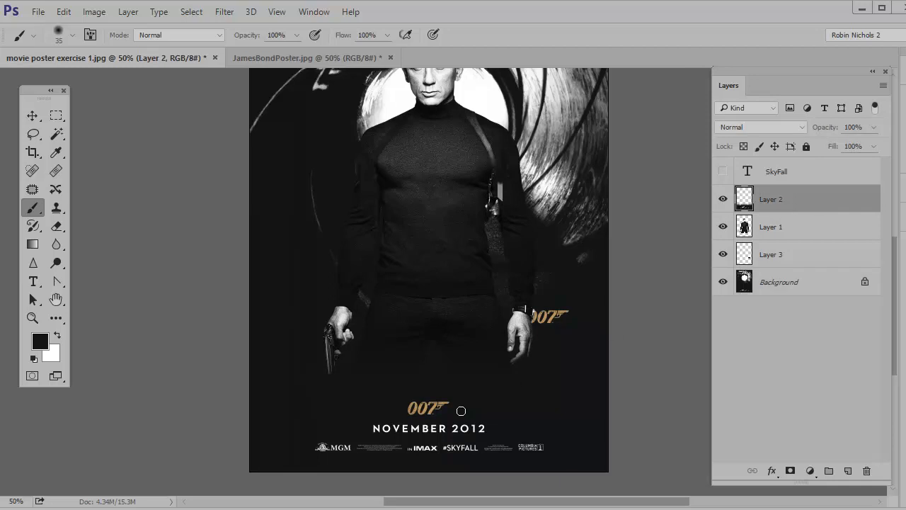
pyautogui.moveTo(448, 417)
pyautogui.mouseDown()
pyautogui.moveTo(398, 412)
pyautogui.moveTo(486, 410)
pyautogui.moveTo(400, 401)
pyautogui.mouseUp()
# Move Layer 3 above Layer 2, show the SkyFall title again and place the 007 logo centred just above it.
pyautogui.moveTo(805, 244); pyautogui.dragTo(816, 189)
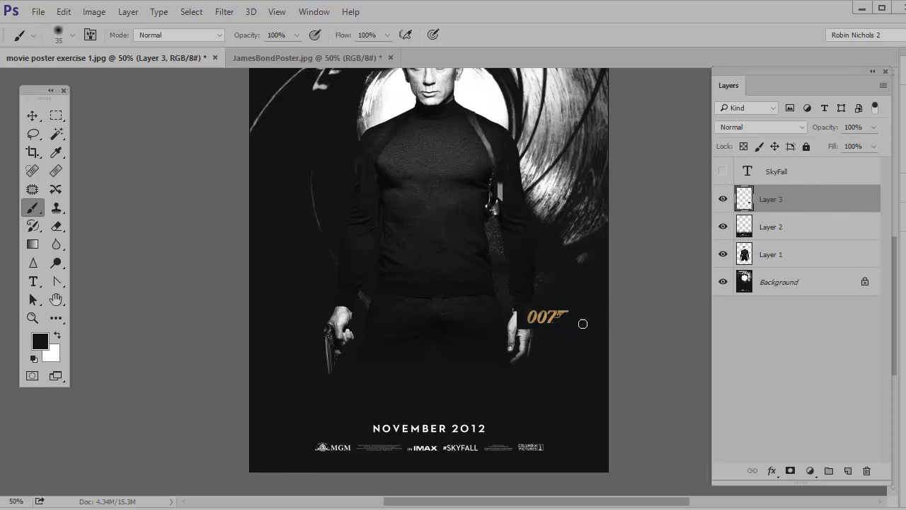
pyautogui.click(722, 171)
pyautogui.press('v')
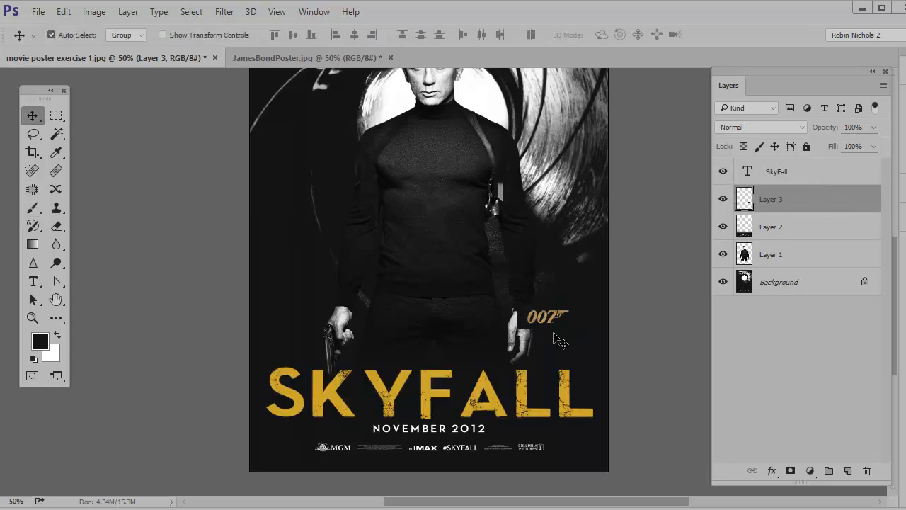
pyautogui.moveTo(556, 322)
pyautogui.mouseDown()
pyautogui.moveTo(489, 324)
pyautogui.moveTo(423, 361)
pyautogui.moveTo(433, 360)
pyautogui.mouseUp()
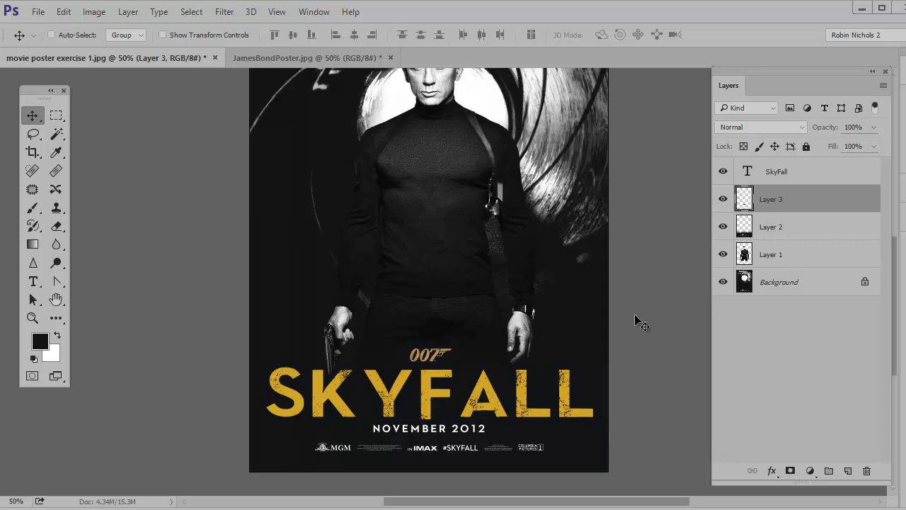
pyautogui.hotkey('ctrl', '0')
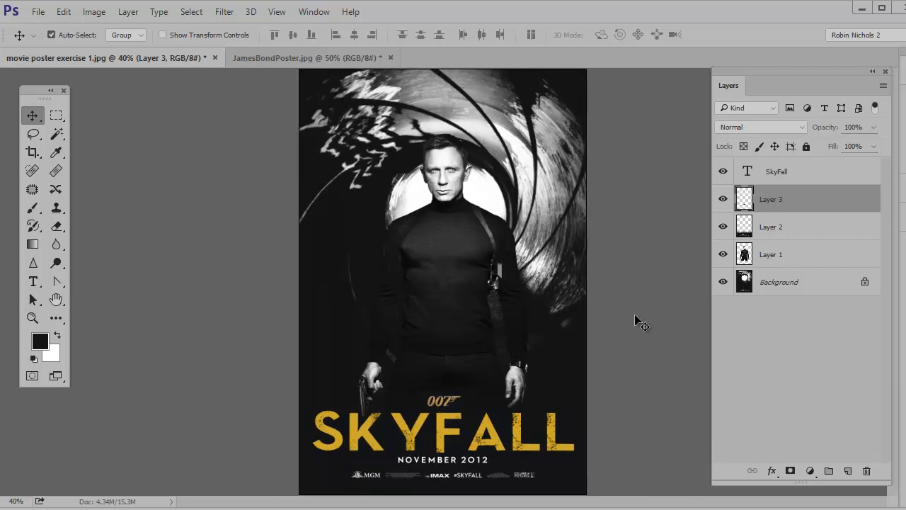